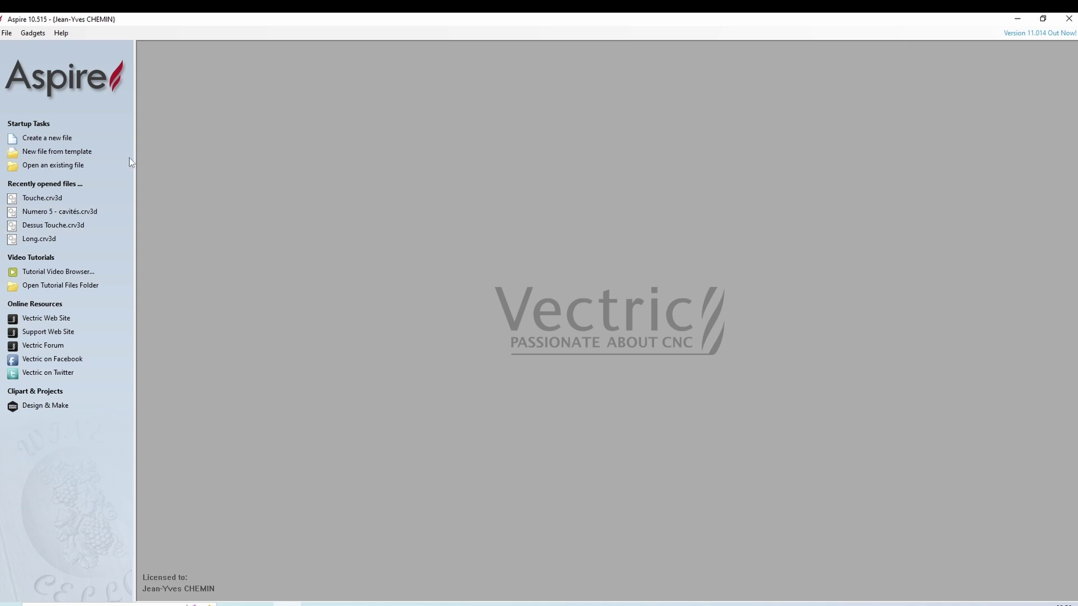
Accept the single-sided 80 × 500 mm, 6.2 mm thick job with Z zero at the material surface
left_click(35, 137)
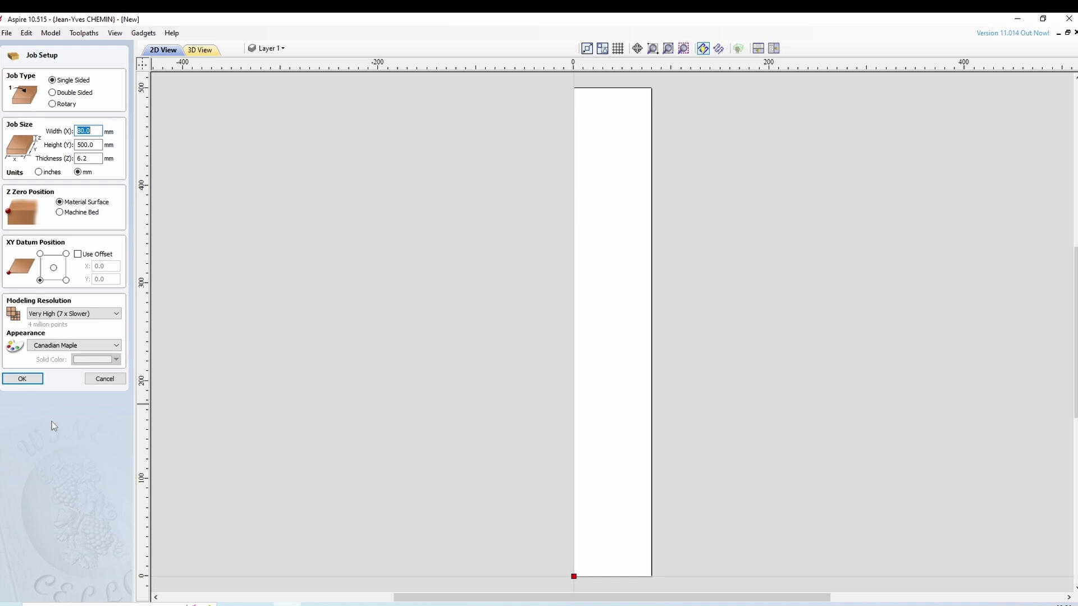
Import Touche.svg from Conception > Ink > Touche and centre it on the material
left_click(28, 379)
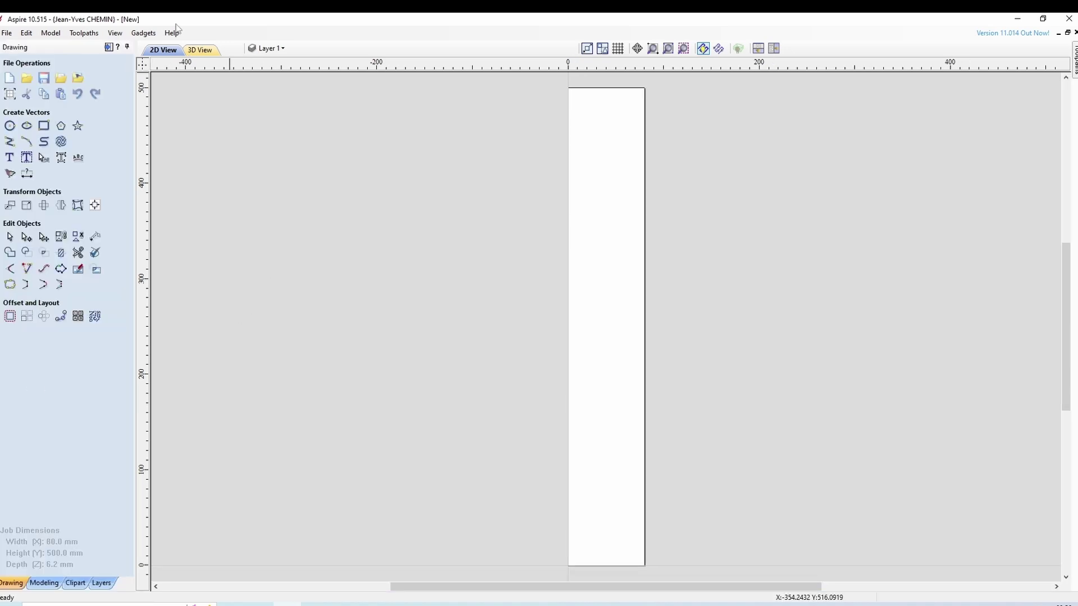
left_click(66, 83)
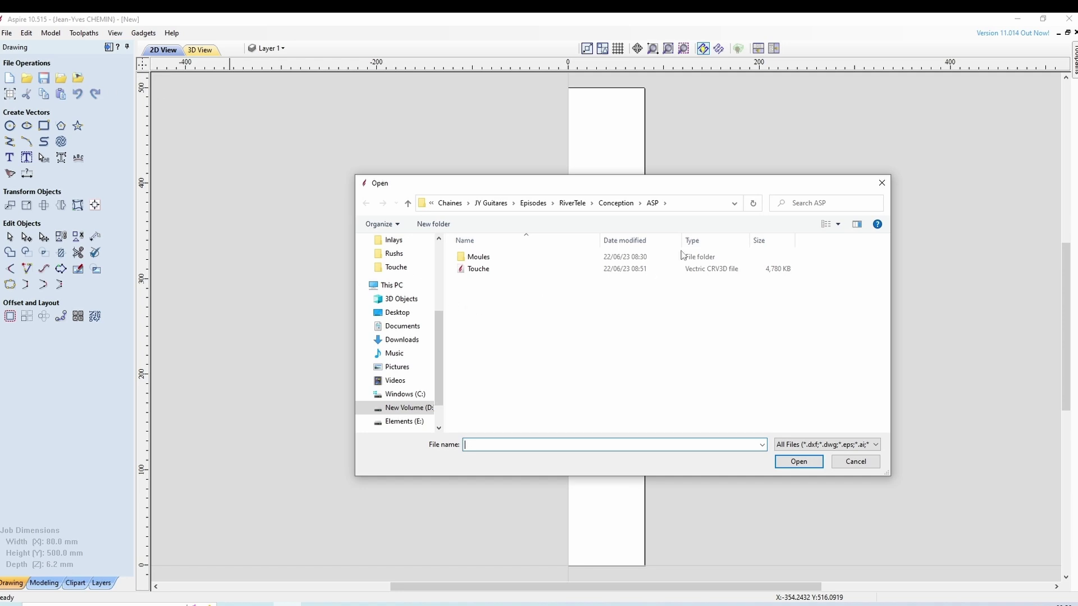
left_click(620, 203)
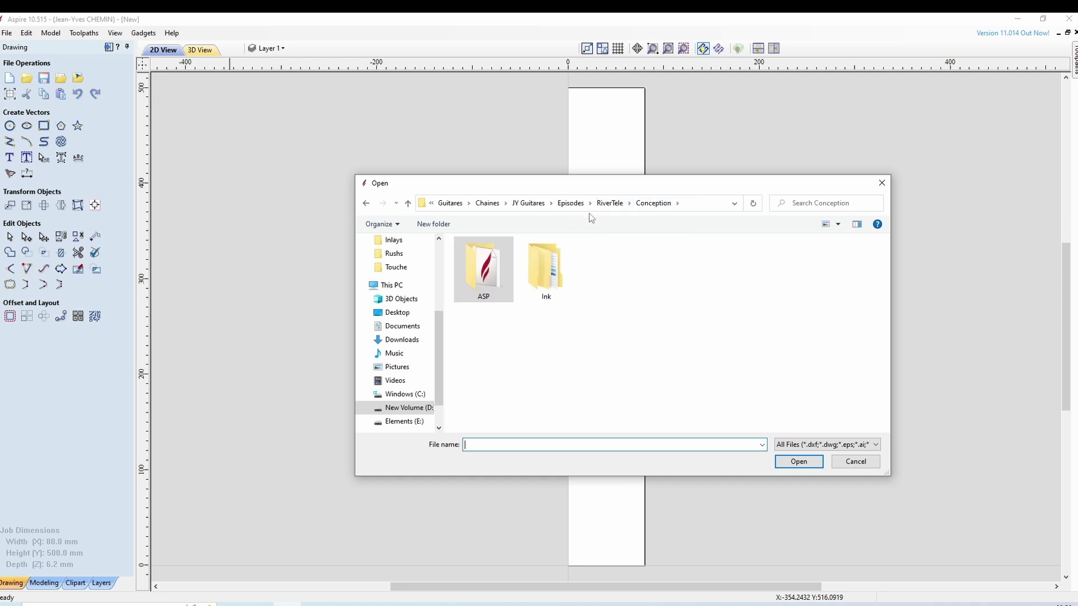
double_click(545, 275)
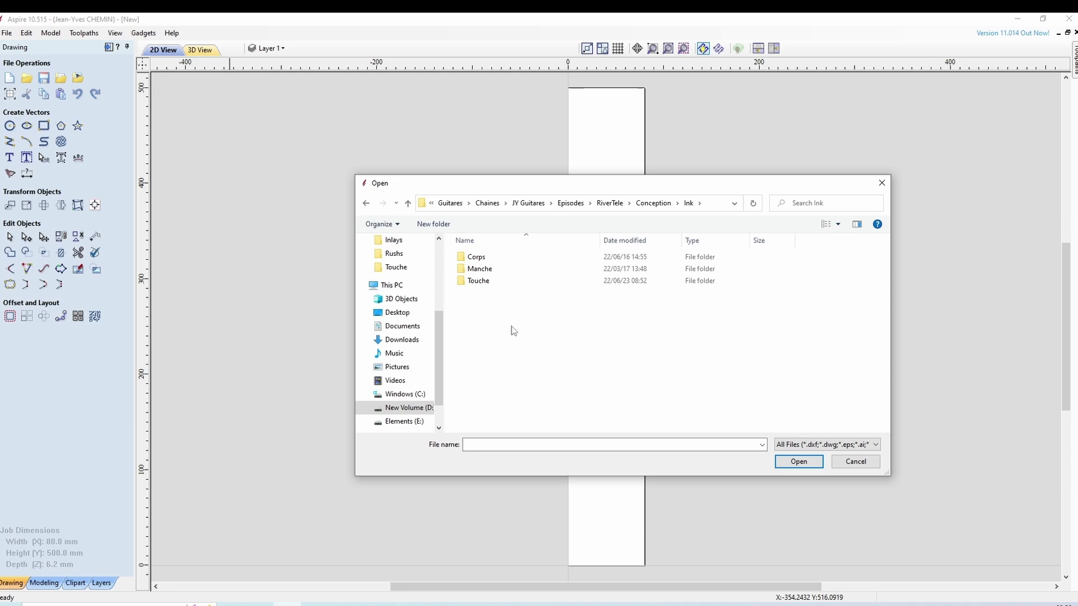
double_click(511, 280)
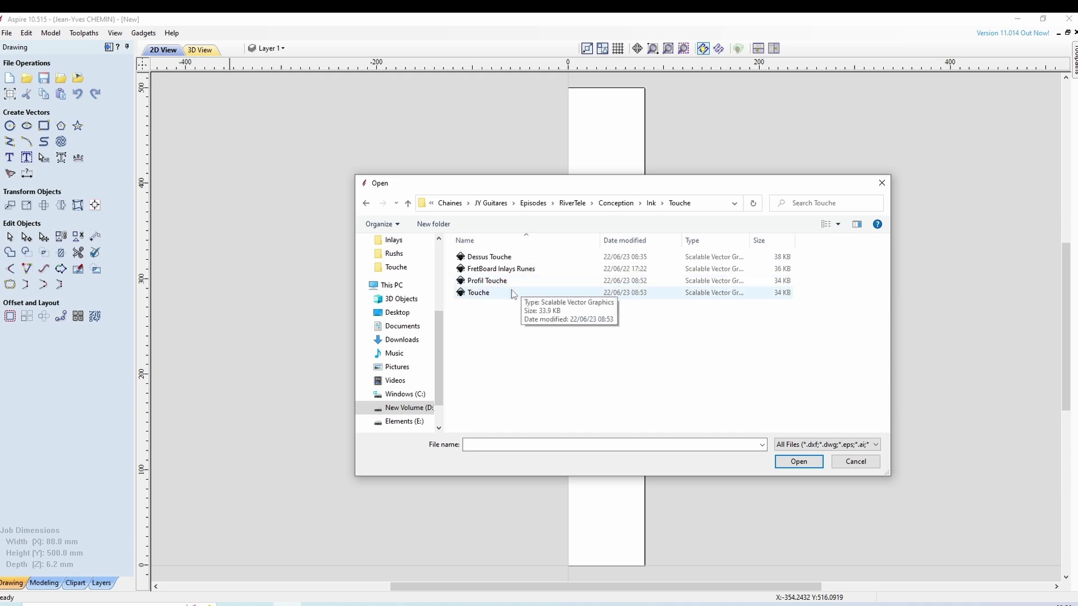
double_click(511, 292)
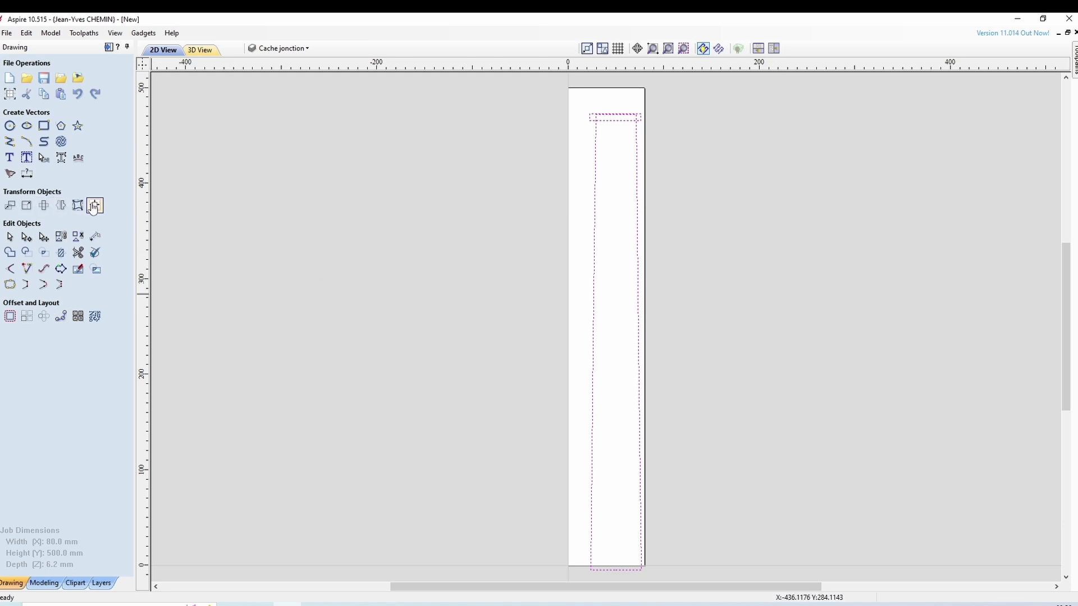
left_click(44, 206)
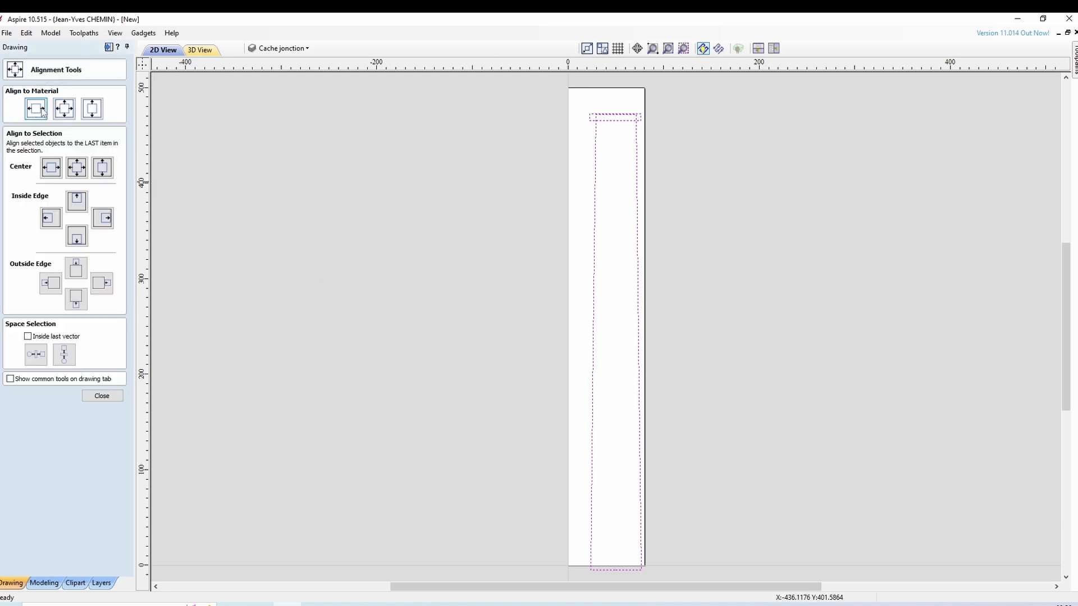
left_click(64, 109)
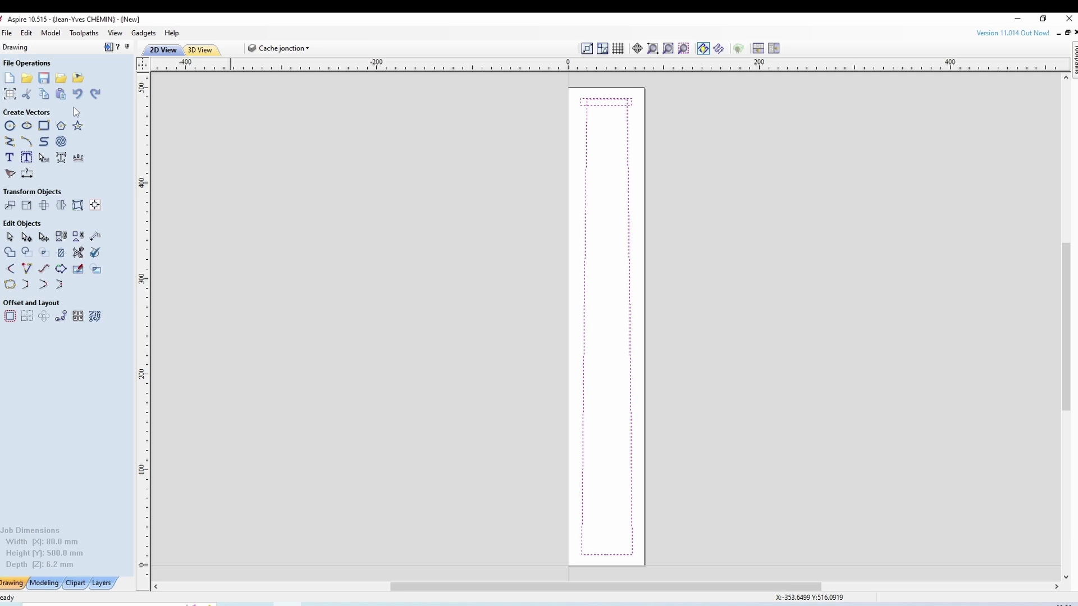
Import Profil Touche.svg and place its curves just left of the fretboard blank
left_click(62, 78)
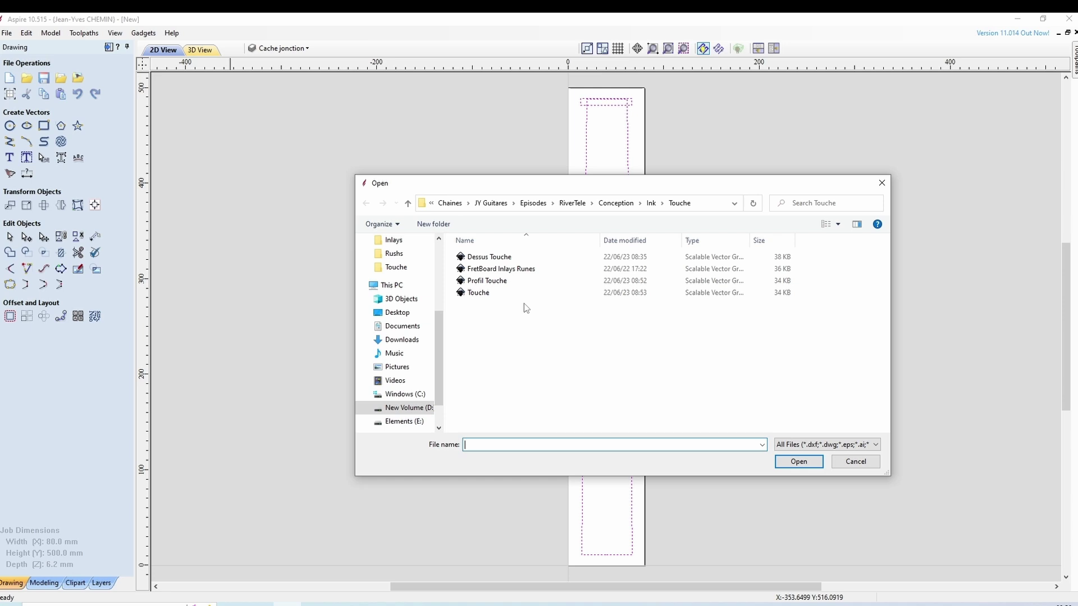
double_click(489, 280)
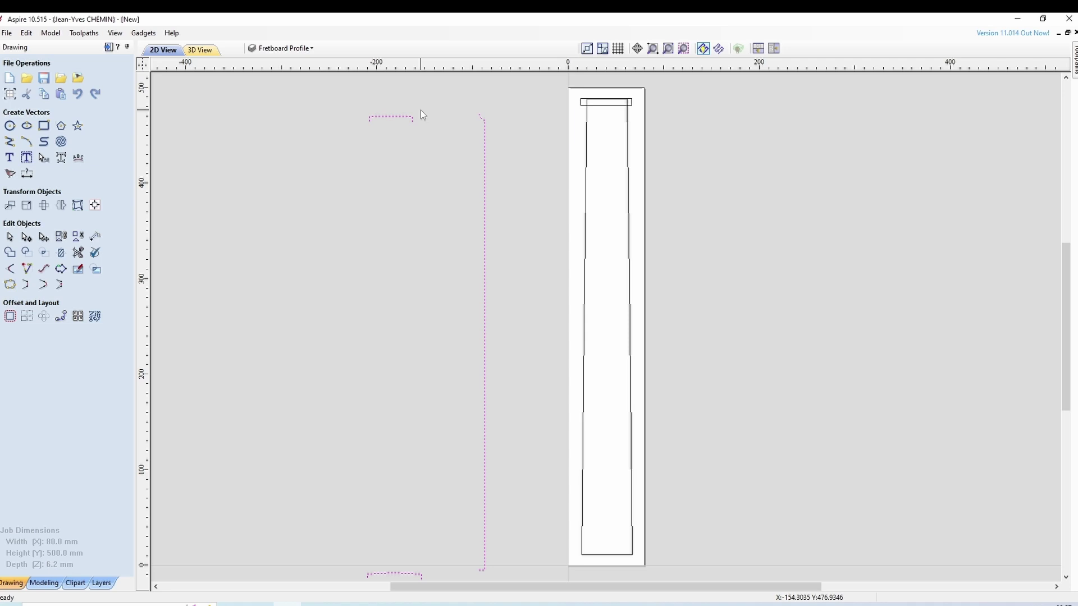
left_click_drag(424, 343, 486, 330)
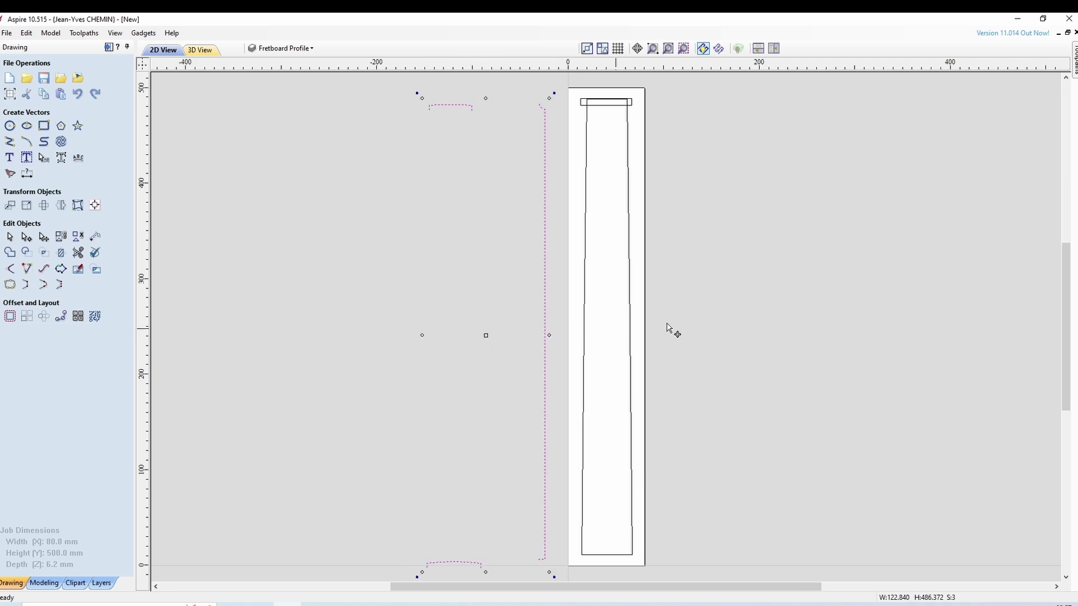
left_click(673, 328)
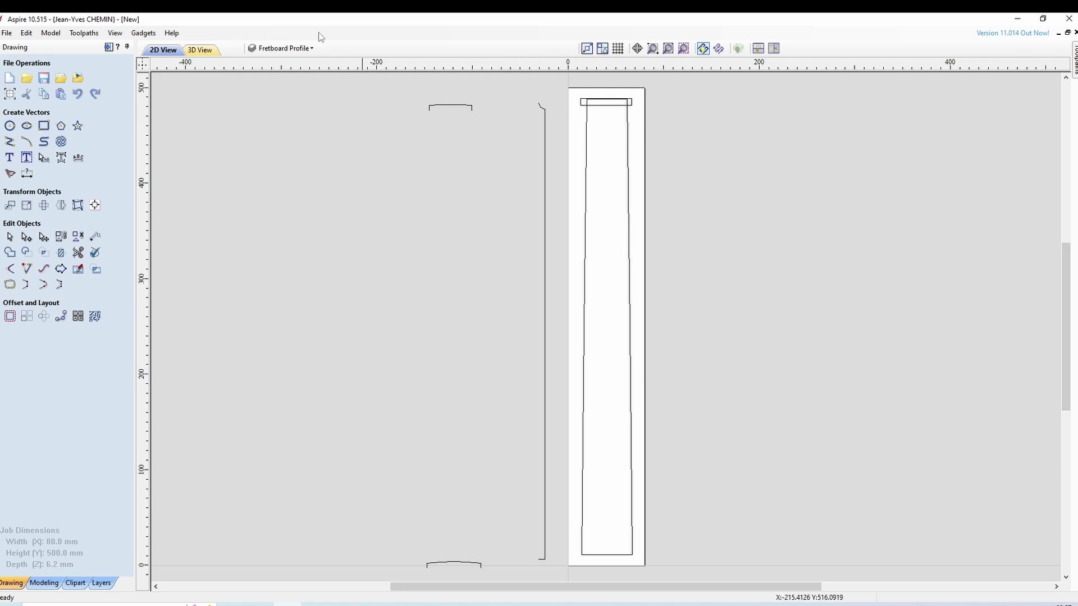
left_click(283, 48)
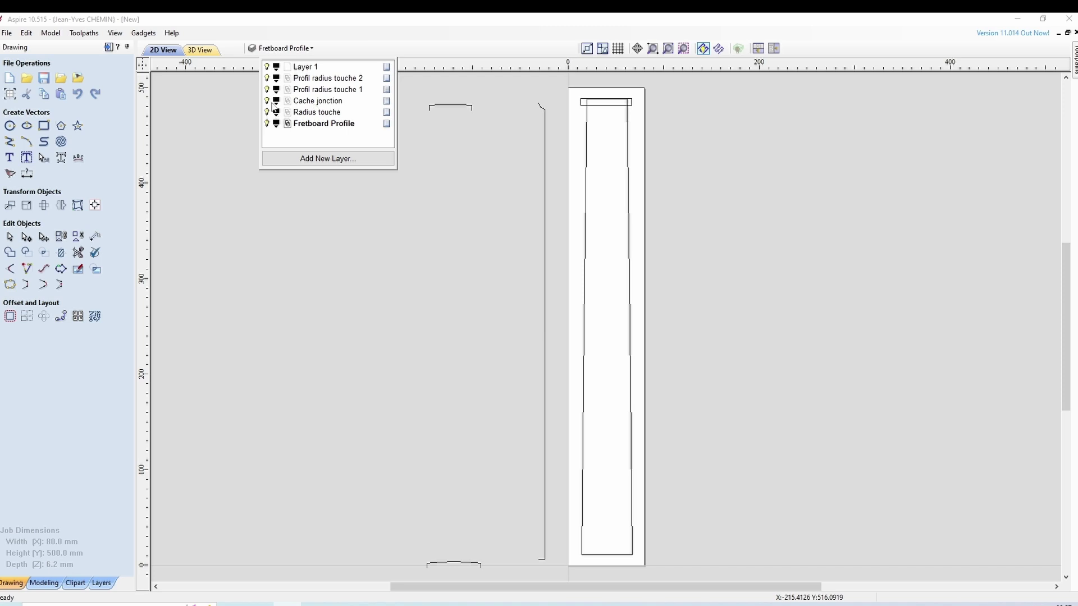
Turn off the Cache jonction and Radius touche layers
left_click(269, 102)
left_click(267, 112)
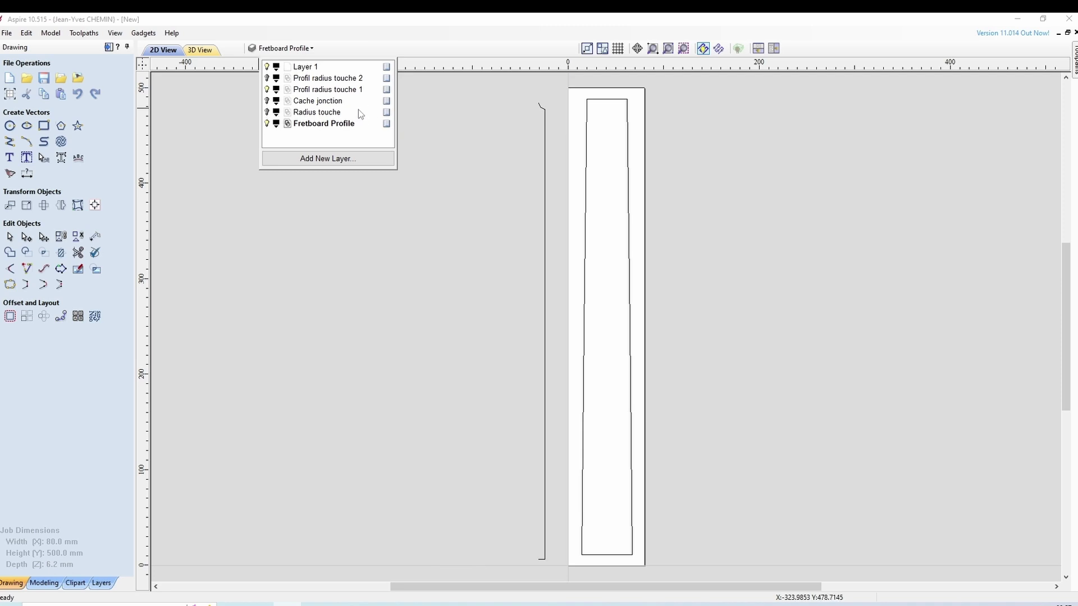
Node-edit the outline, cut it at the left and right mid nodes, and select both halves
left_click(587, 276)
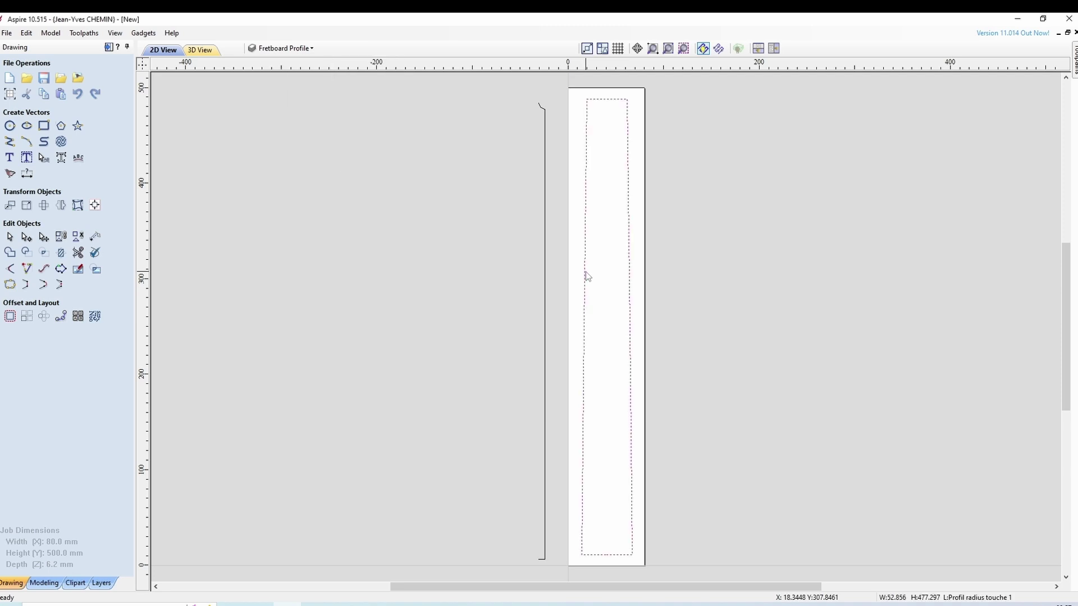
key("n")
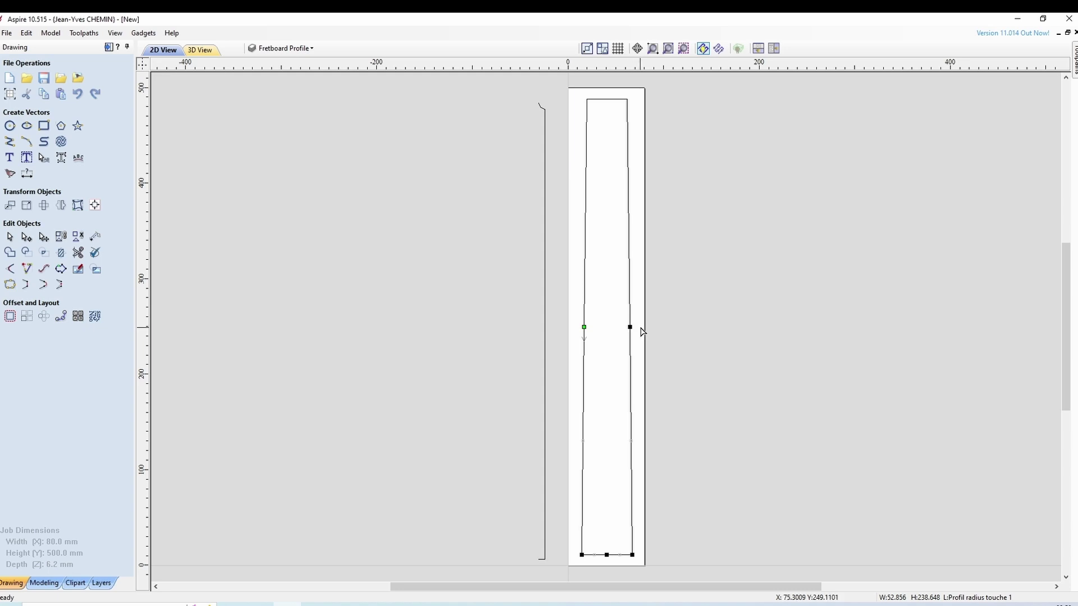
key("n")
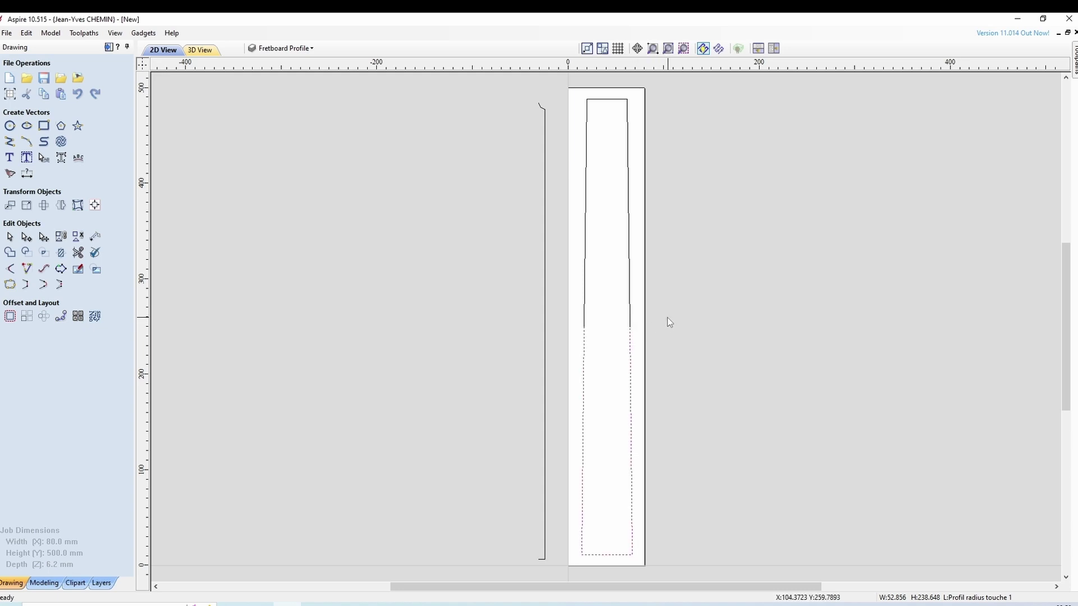
left_click(629, 301, "shift")
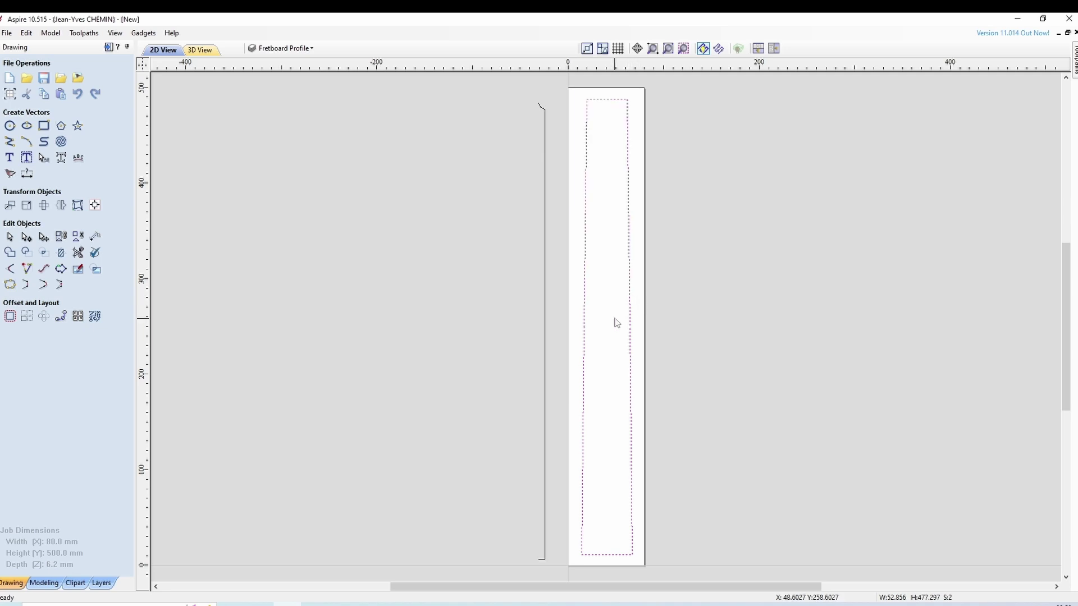
left_click(655, 310)
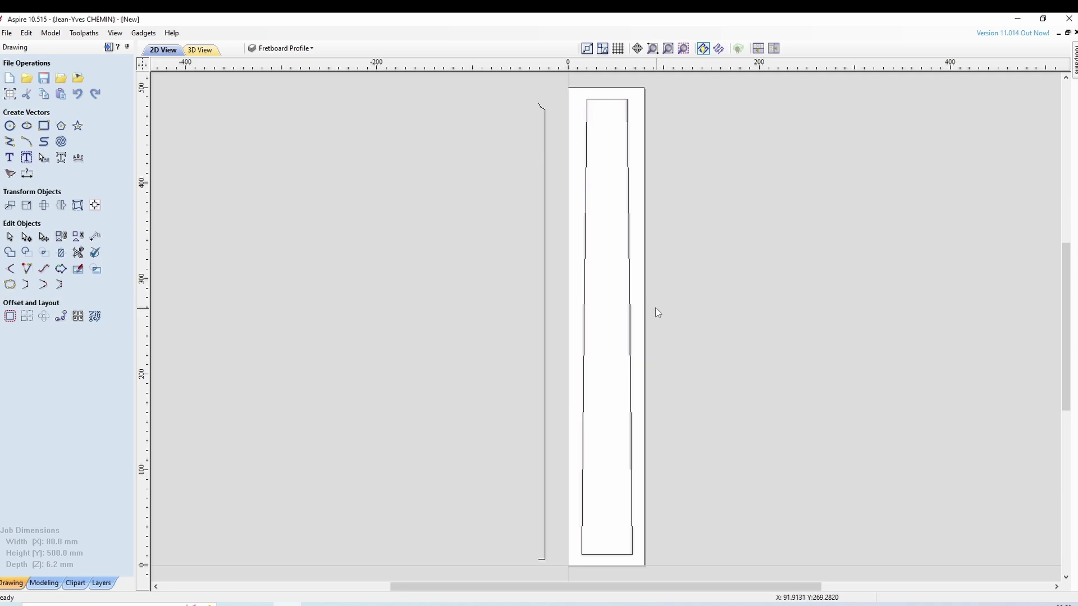
left_click(629, 287)
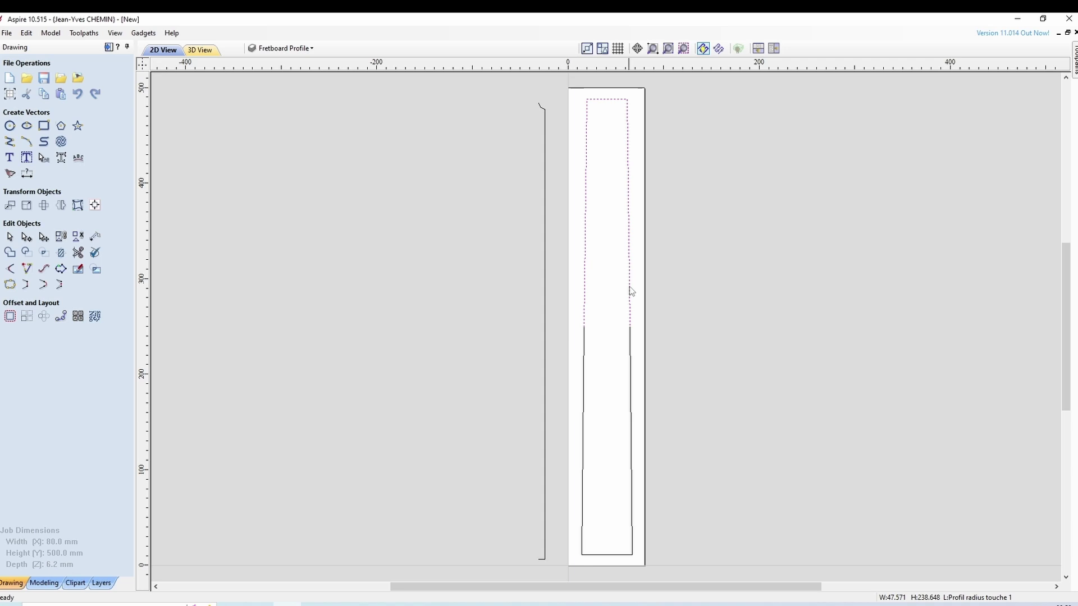
left_click(629, 337, "shift")
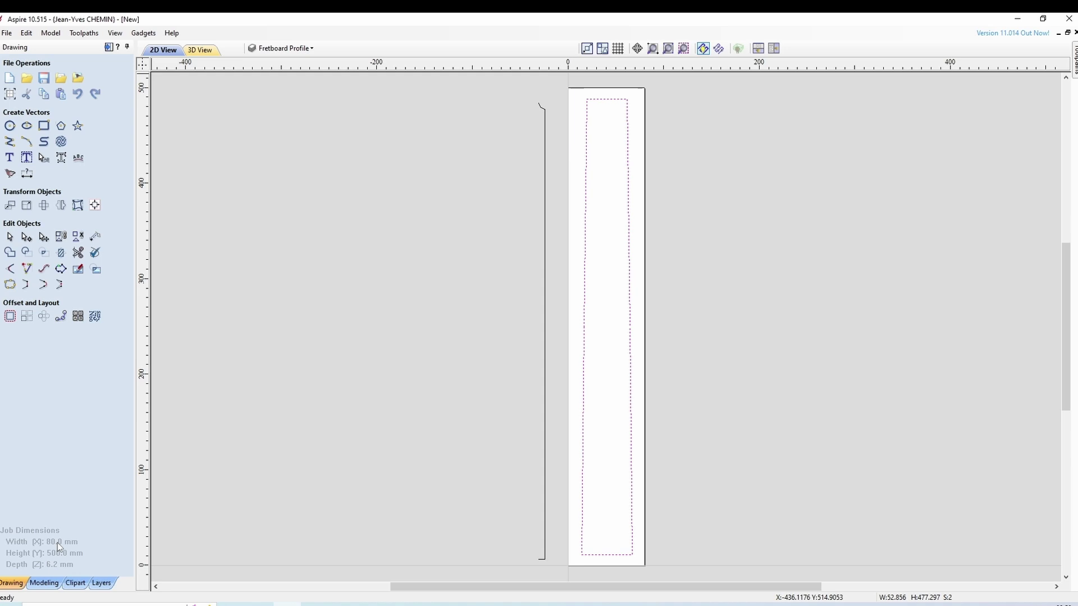
Start a Two Rail Sweep using the selected halves as rails, with Sweep between spans off
left_click(51, 584)
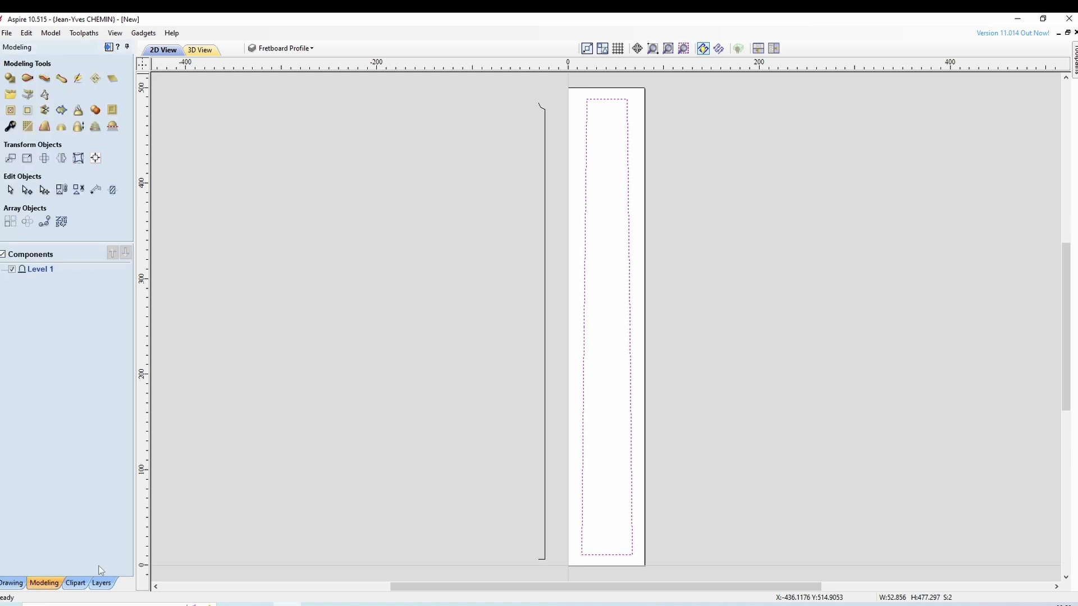
left_click(28, 80)
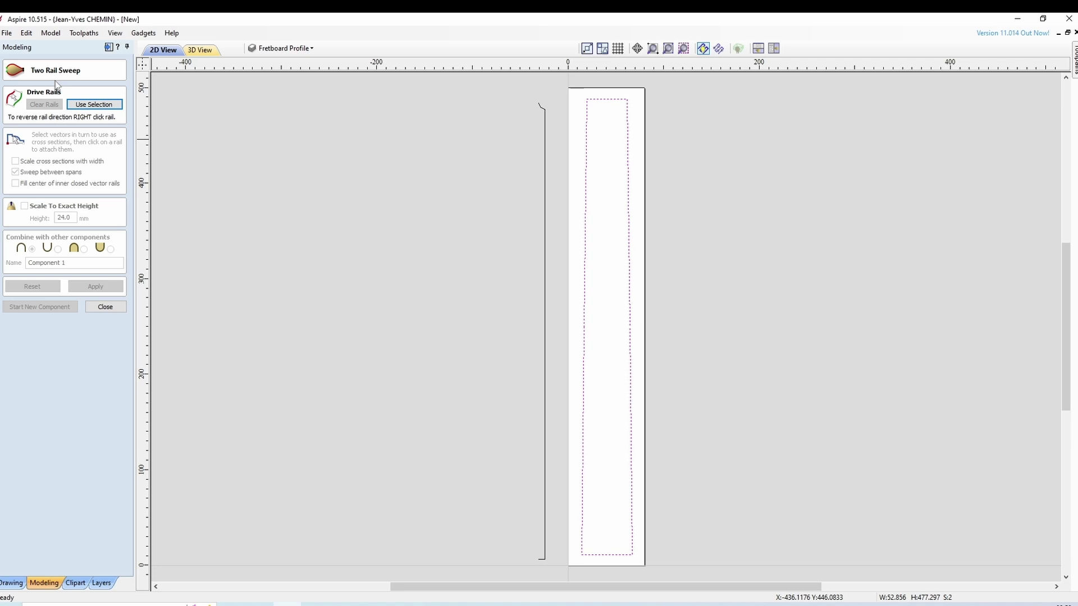
left_click(89, 104)
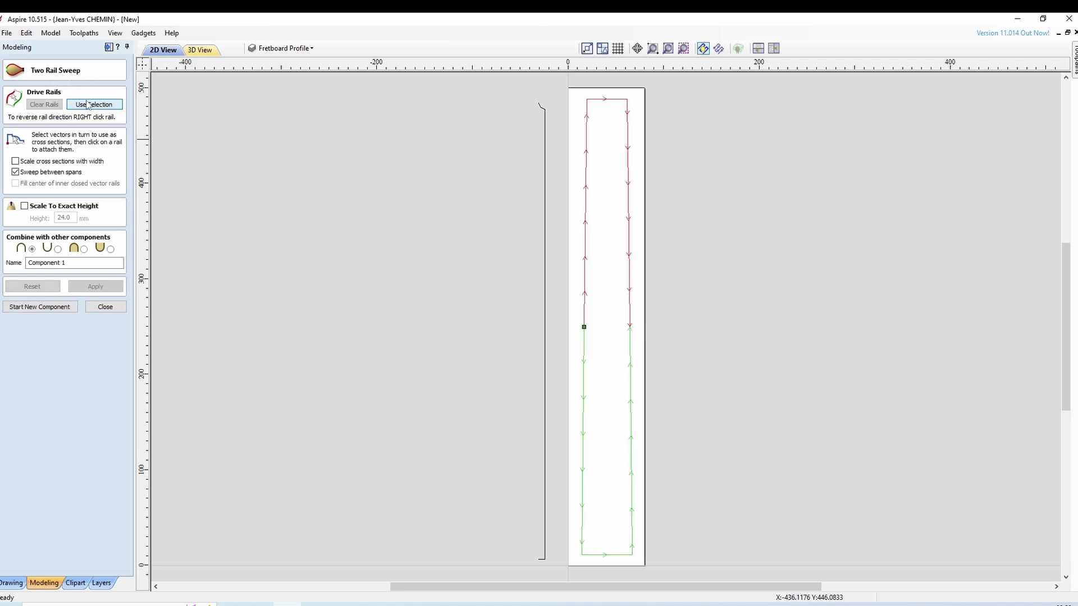
left_click(16, 172)
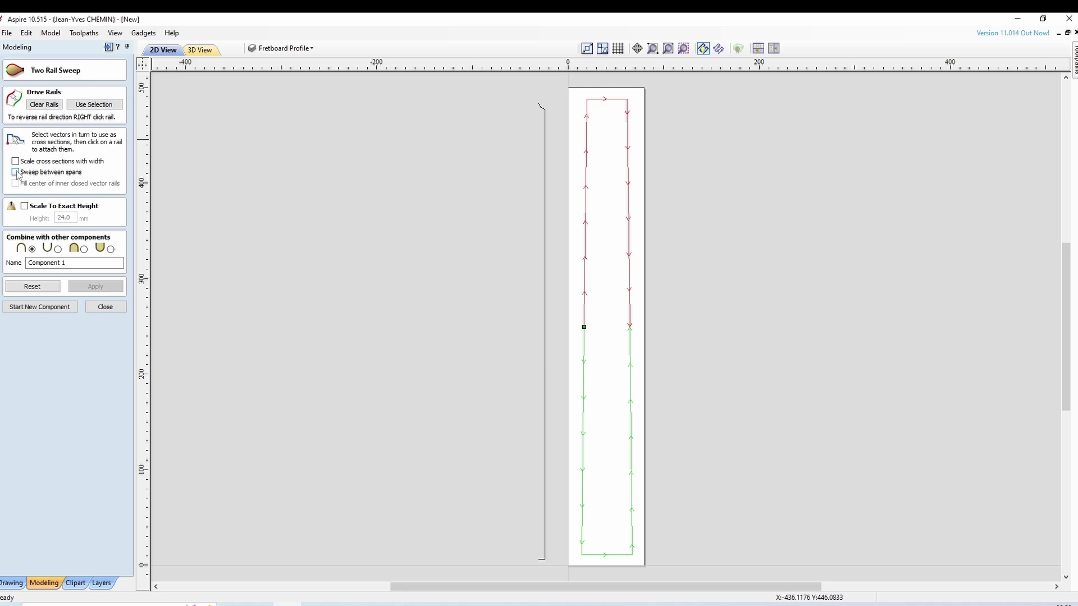
Apply the curved profile as the cross section and view the swept strip in 3D
left_click(544, 314)
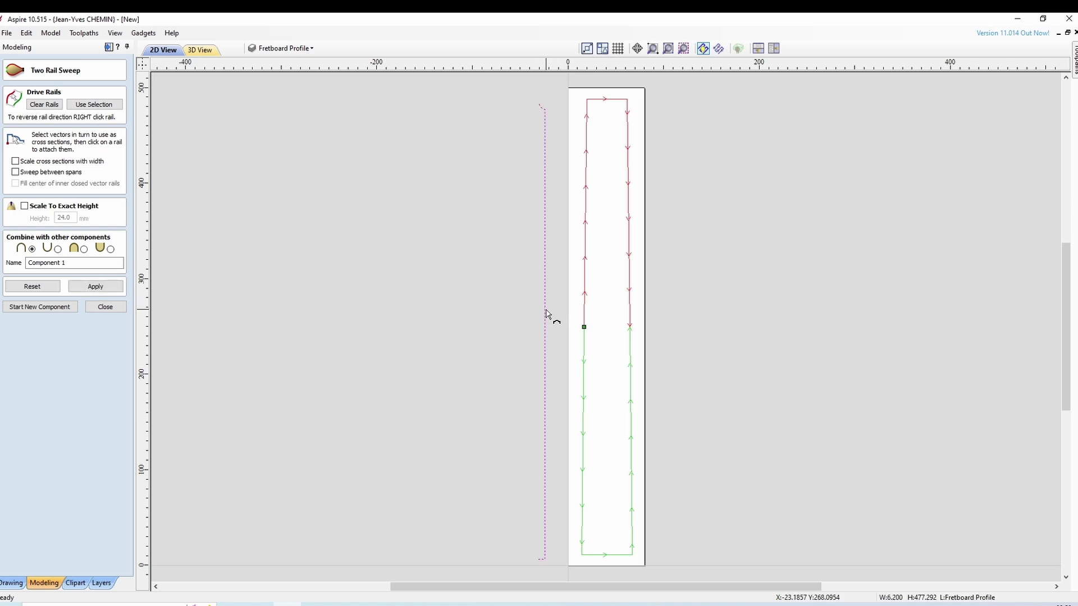
left_click(630, 330)
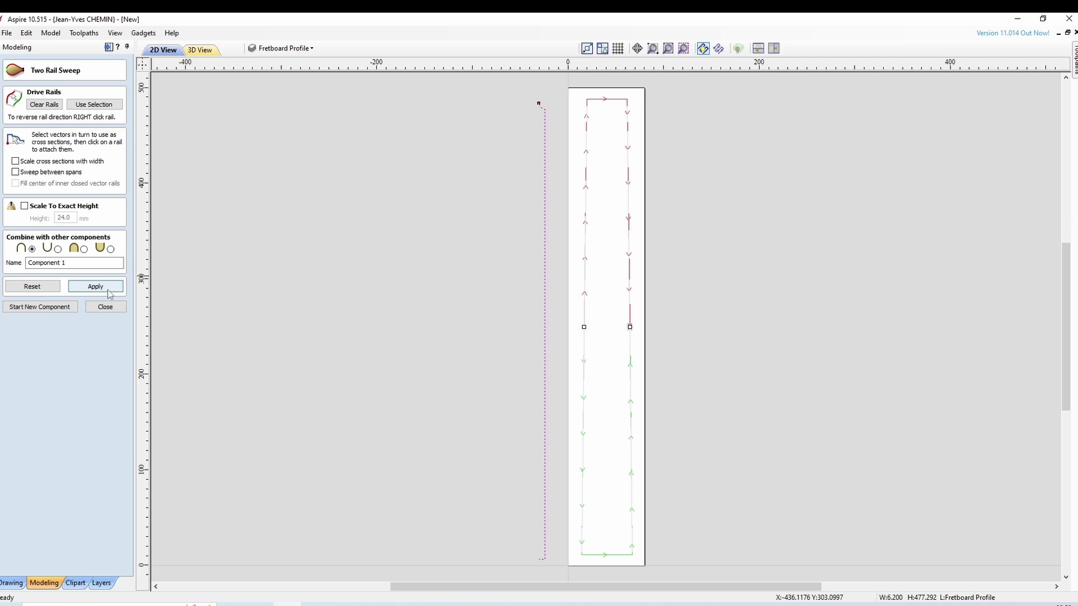
left_click(108, 290)
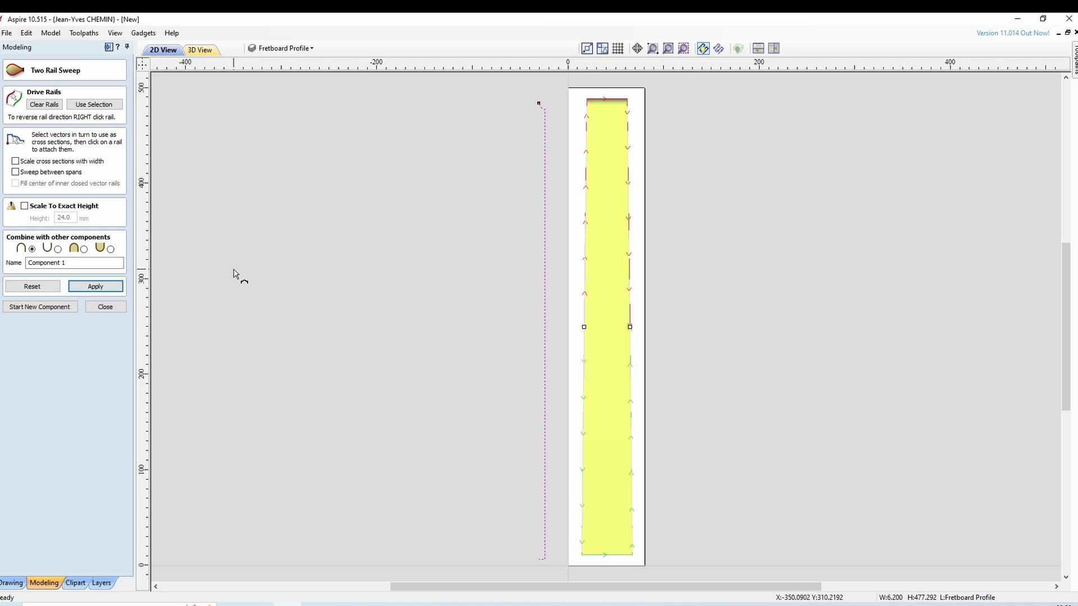
left_click(200, 50)
Orbit to check the swept strip, then close Two Rail Sweep keeping Component 1
left_click_drag(770, 396, 1068, 97)
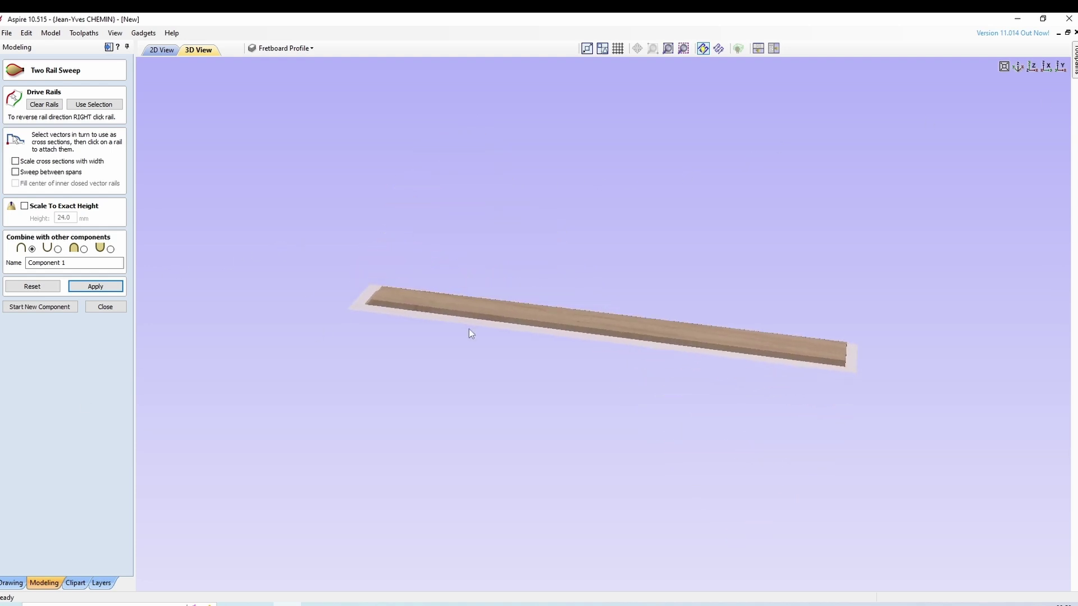
left_click(171, 50)
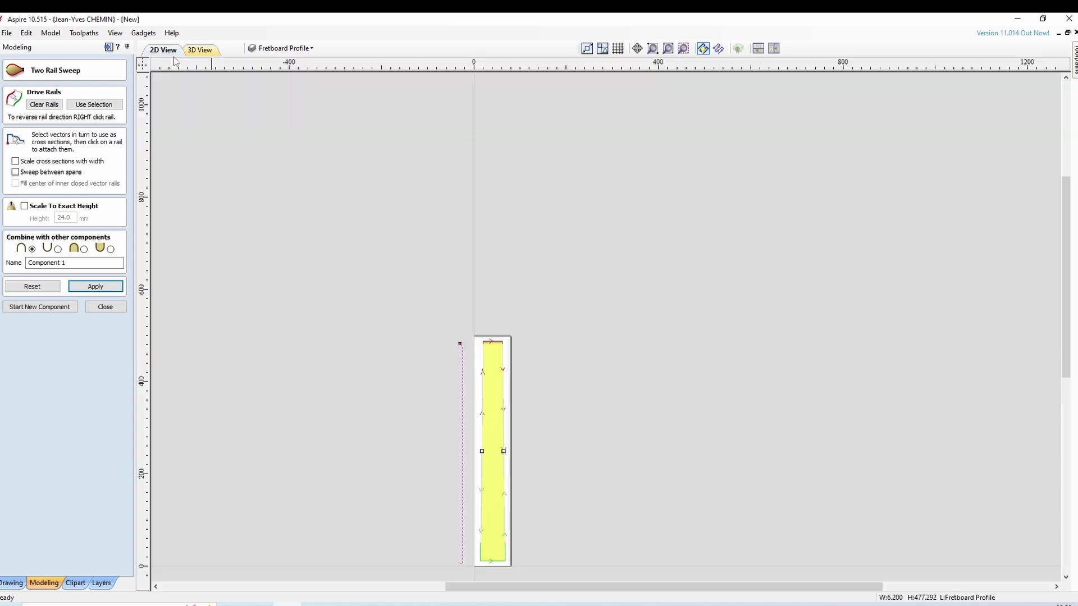
scroll(547, 470, "up", 1)
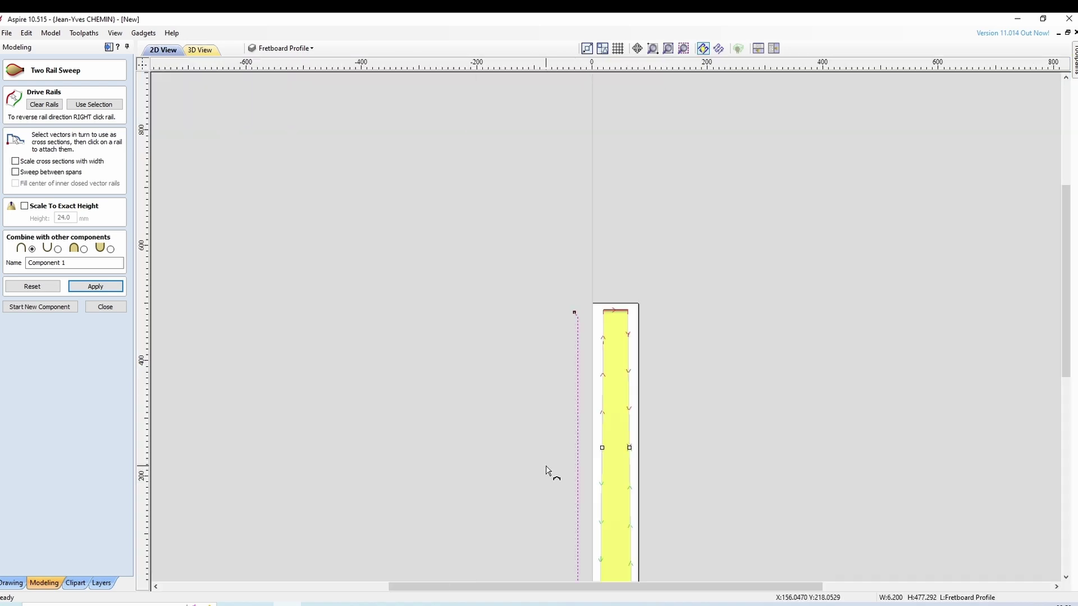
scroll(547, 471, "up", 2)
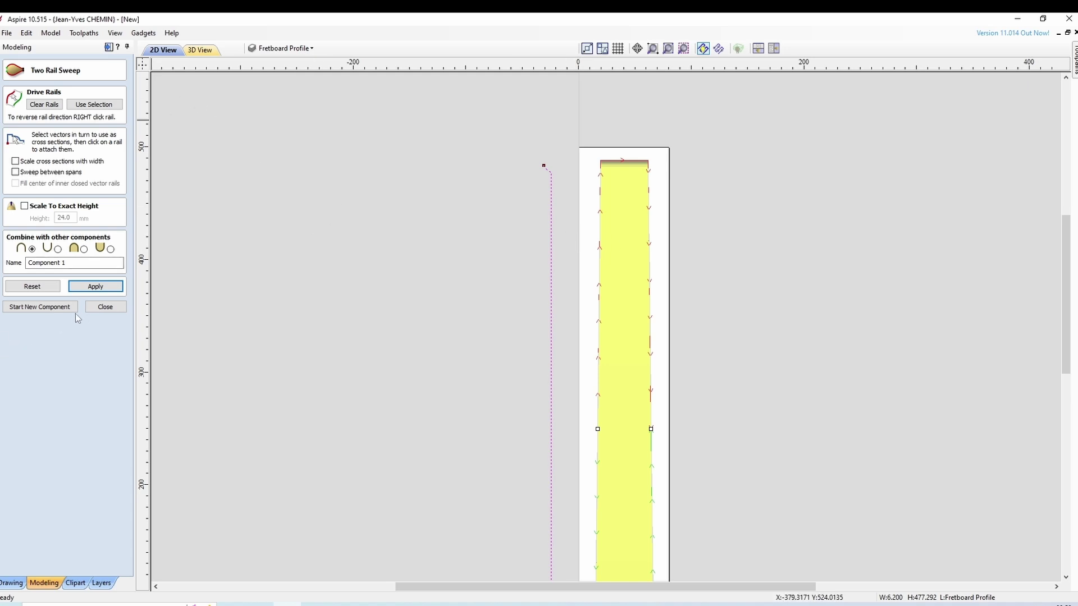
left_click(105, 306)
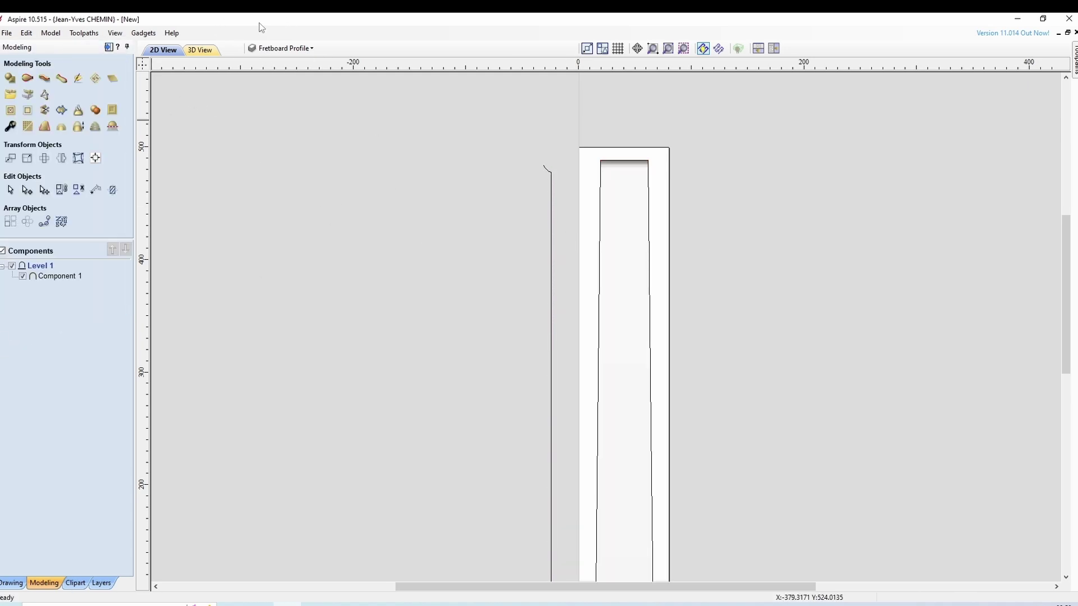
Show Cache jonction and clear Component 1 outside the small end rectangle
left_click(289, 49)
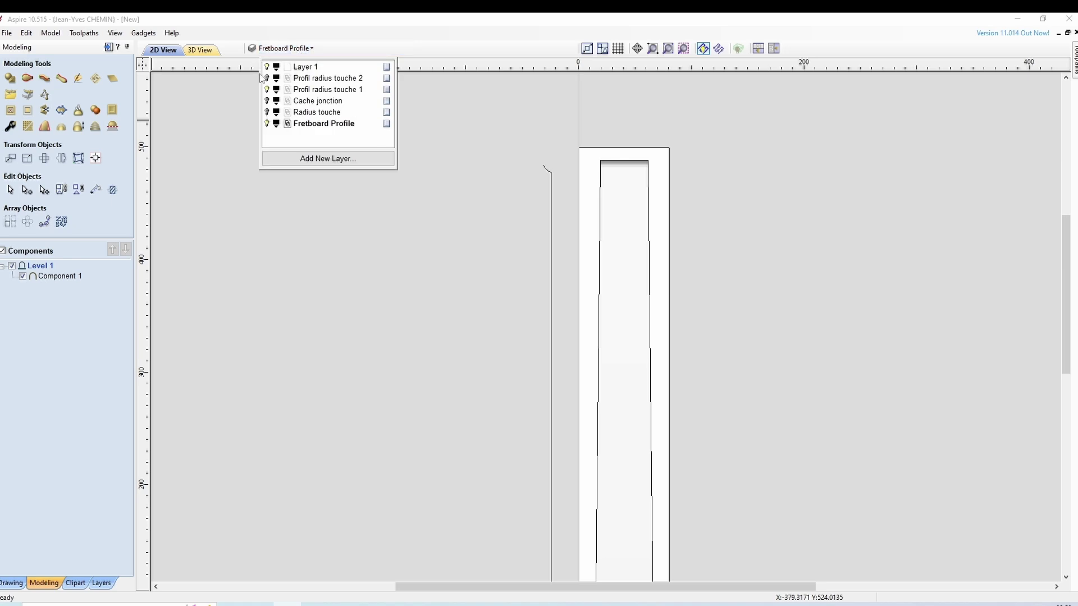
left_click(267, 101)
left_click(620, 264)
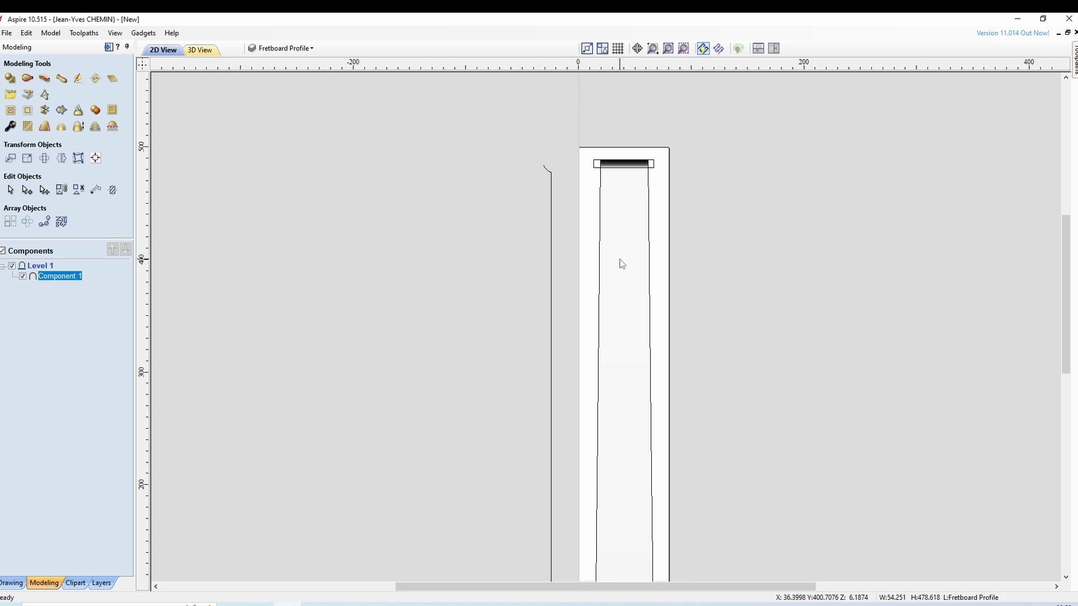
left_click(597, 168)
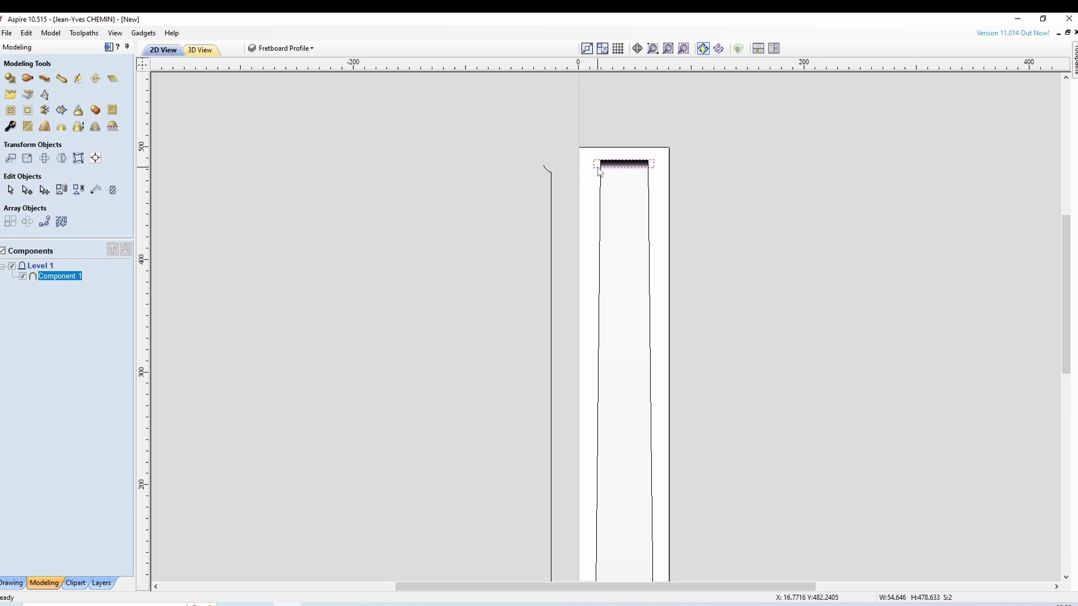
left_click(29, 114)
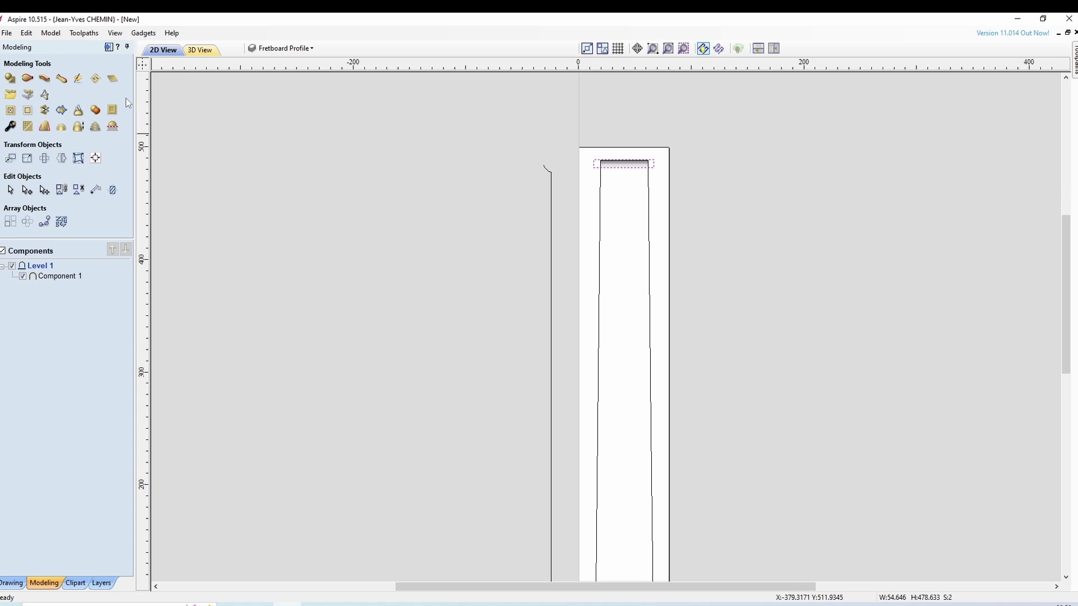
Pan the 3D view to the fretboard end to see the trimmed raised block
left_click(200, 50)
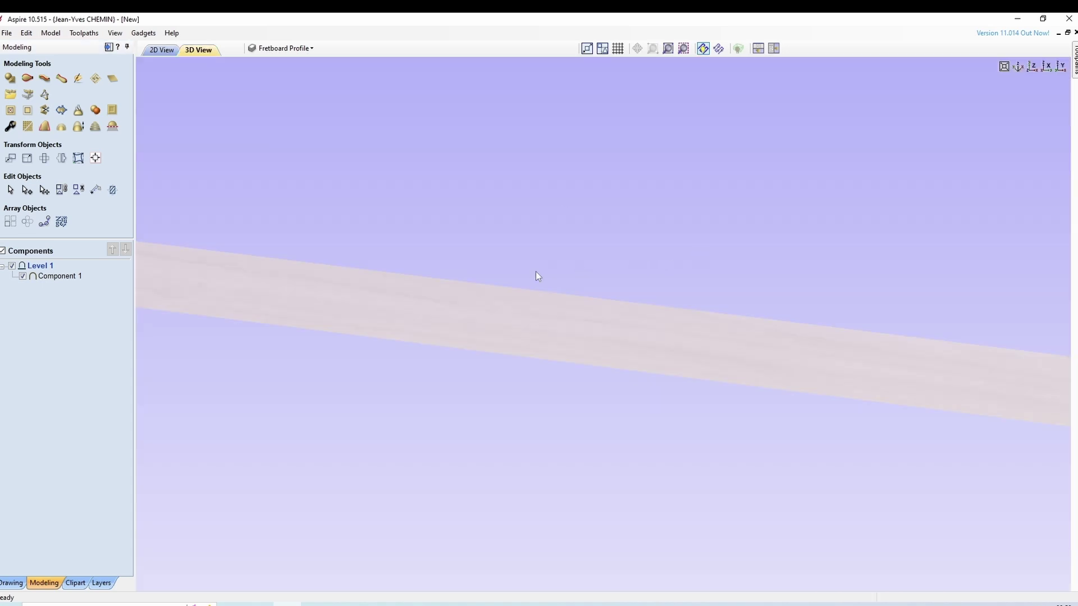
middle_click_drag(483, 243, 1045, 312)
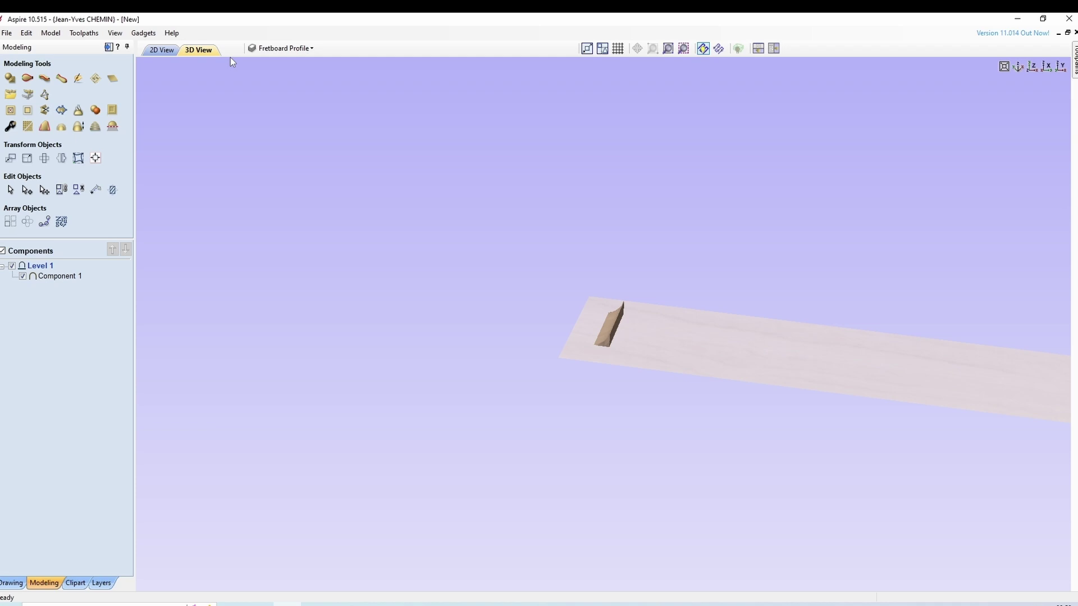
In 2D, hide Profil radius touche 1, Cache jonction and Fretboard Profile; show Profil radius touche 2
left_click(162, 49)
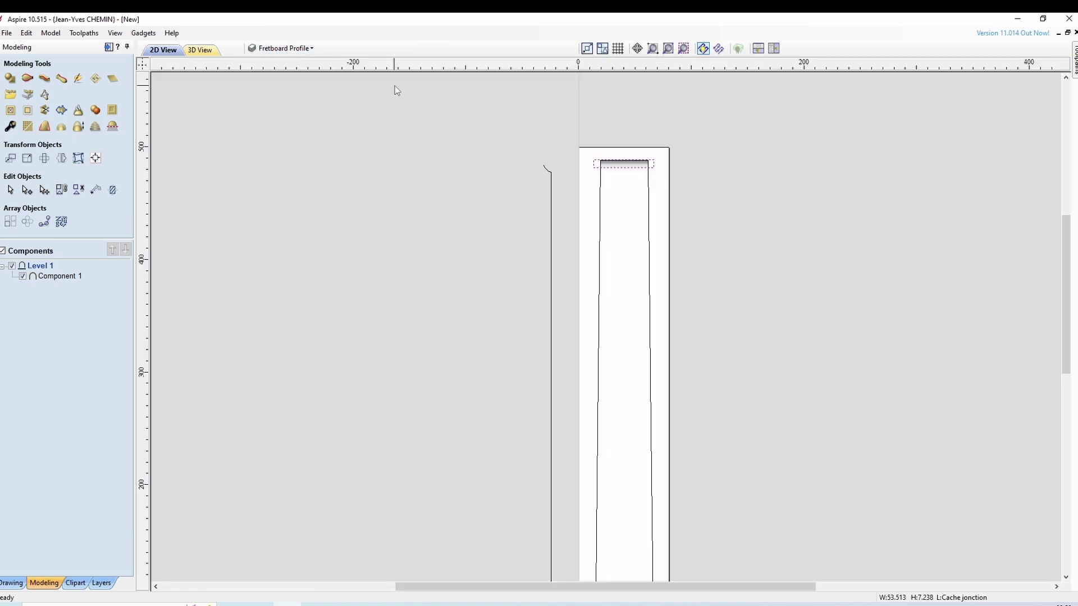
left_click(280, 49)
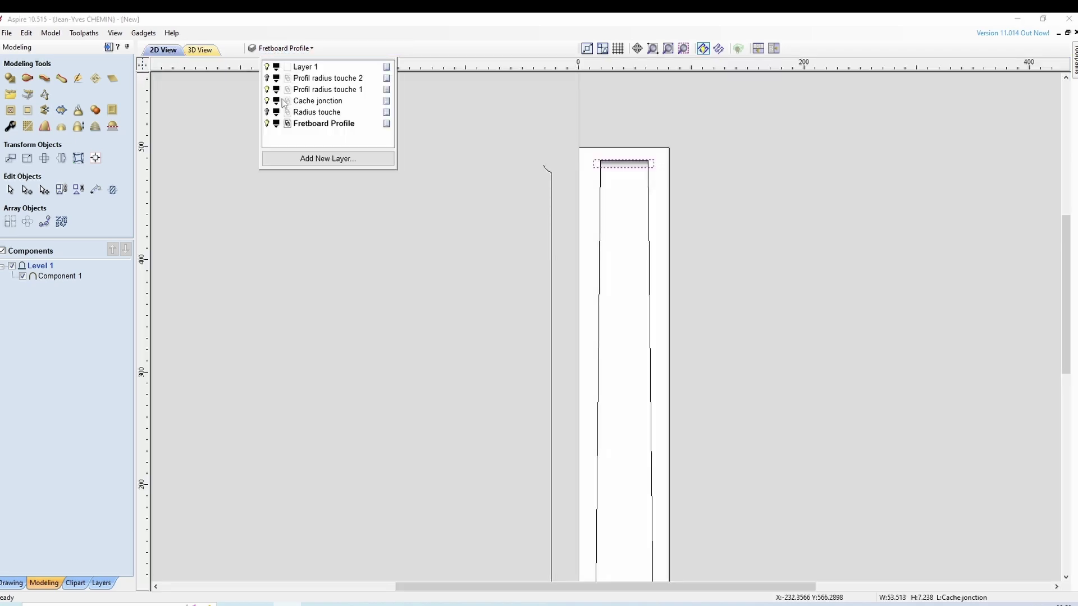
left_click(267, 89)
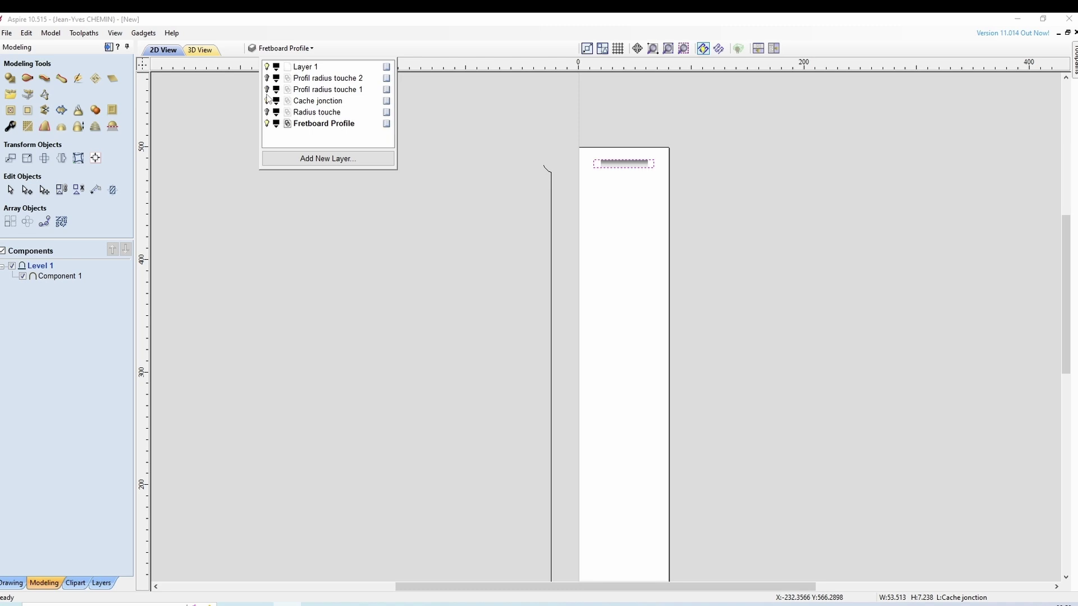
left_click(267, 100)
left_click(267, 124)
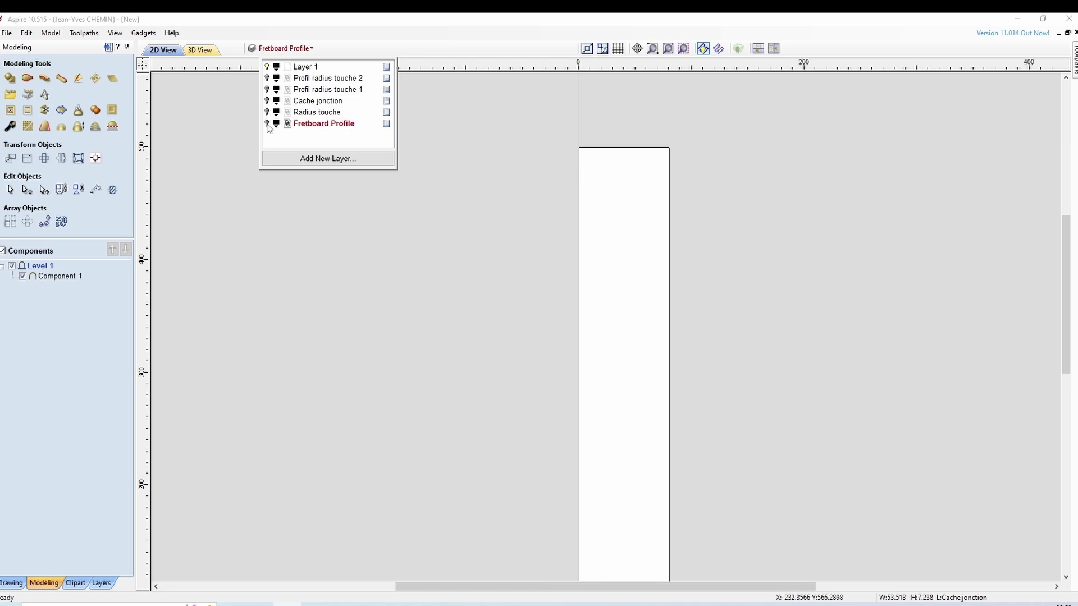
left_click(267, 89)
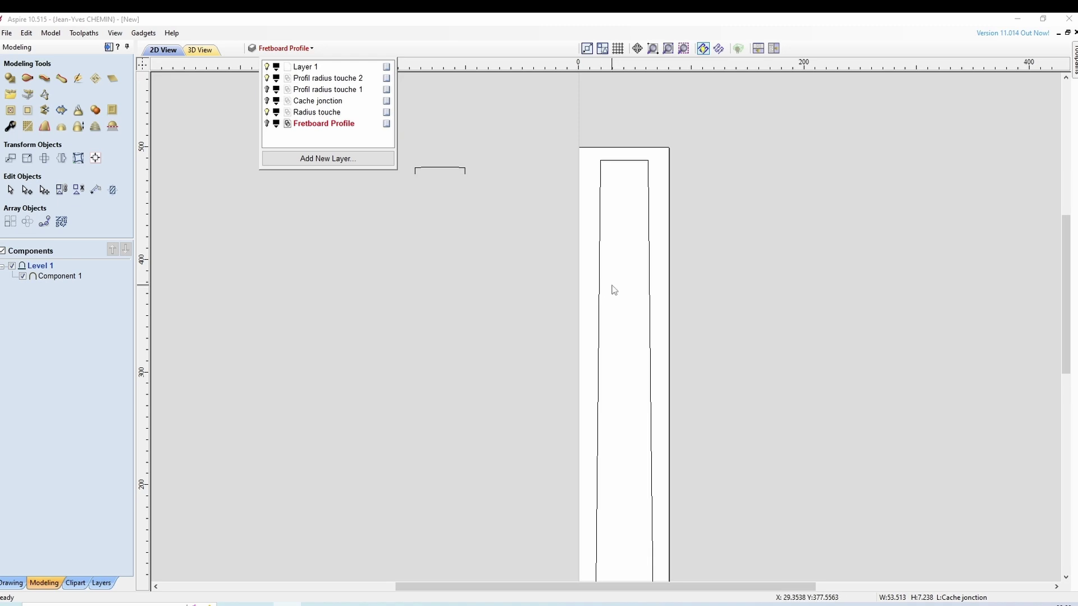
left_click(599, 291)
Split the tapered outline into edge lines and select both the right and left edges
left_click(600, 292)
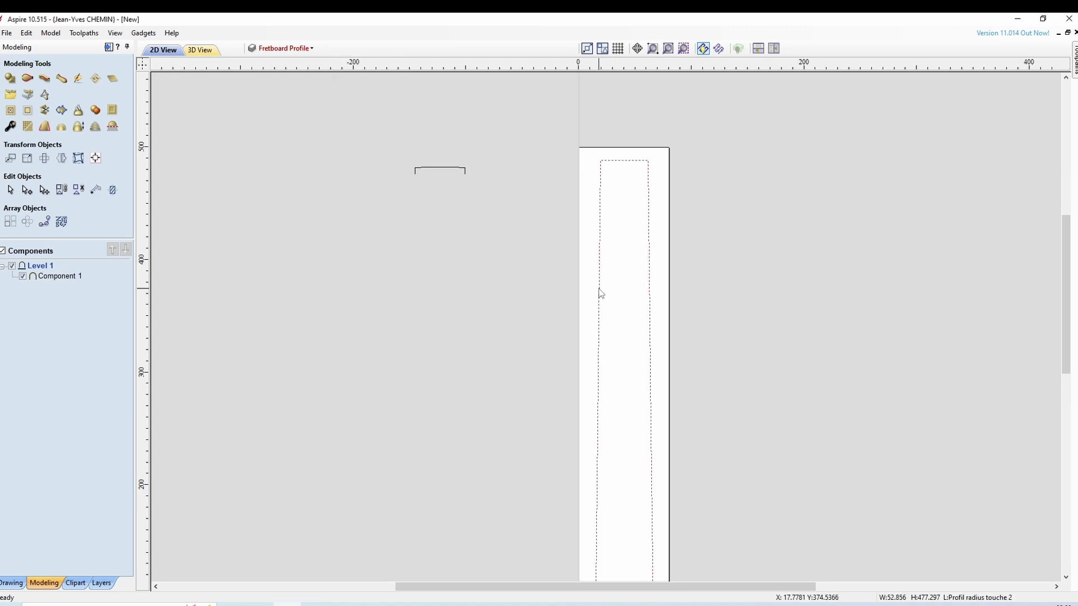
left_click(600, 292)
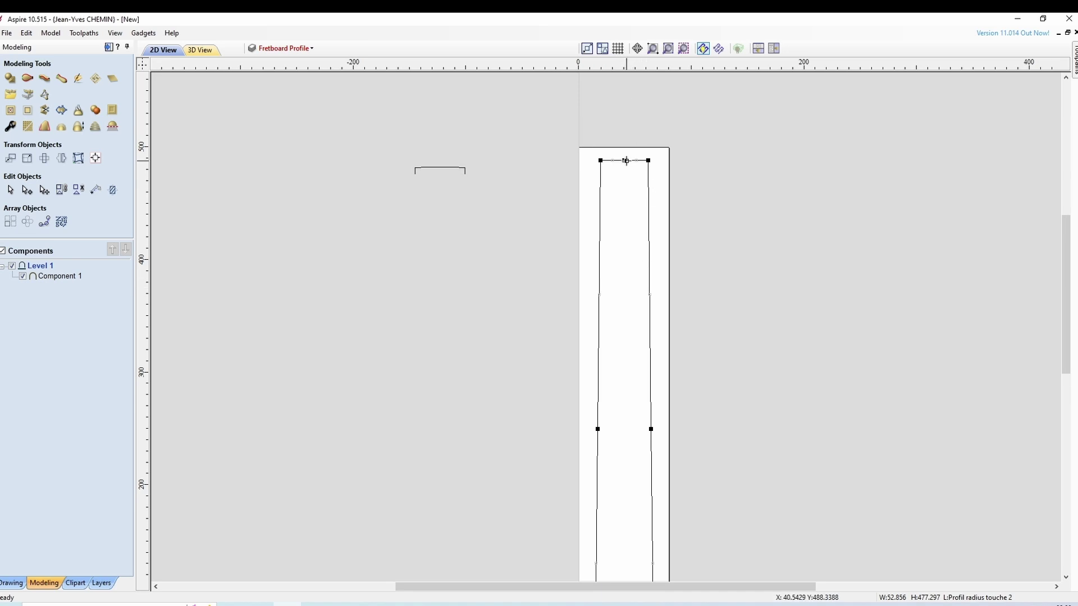
scroll(707, 269, "down", 2)
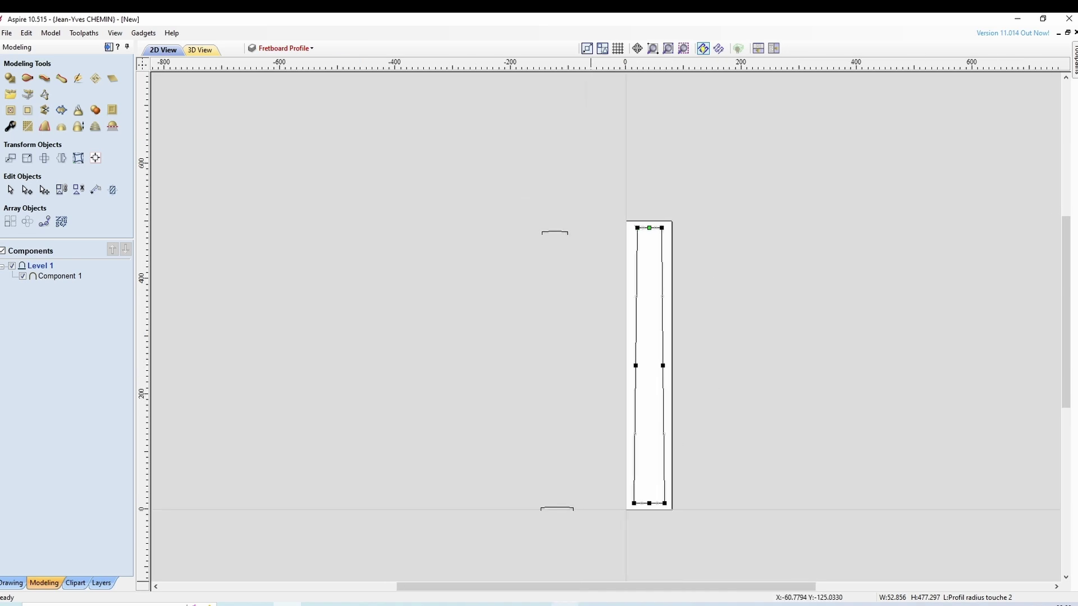
left_click(647, 504)
scroll(719, 382, "up", 1)
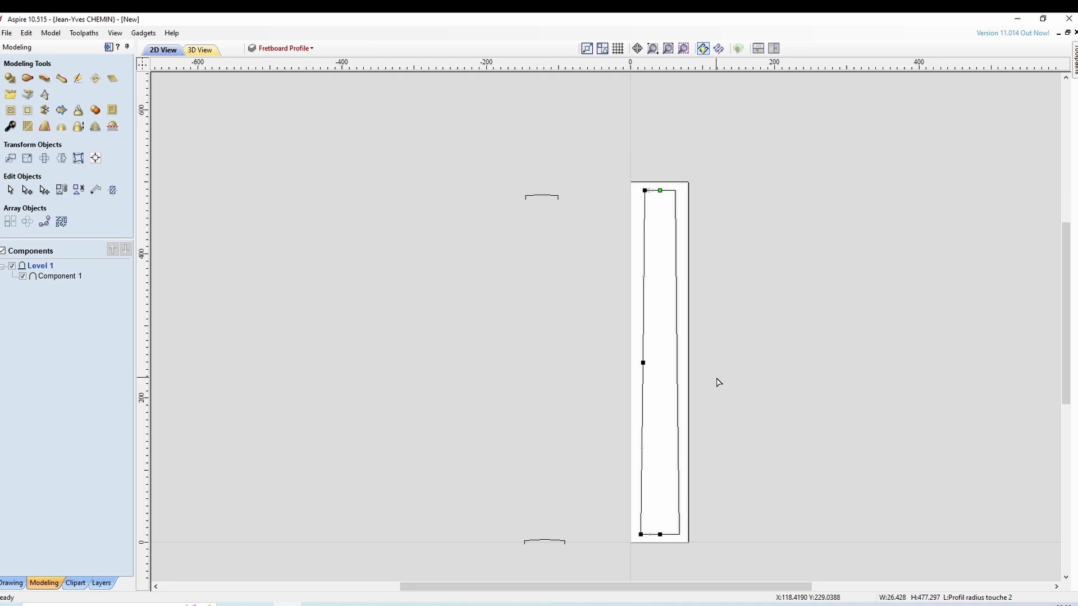
left_click(718, 380)
left_click(677, 368)
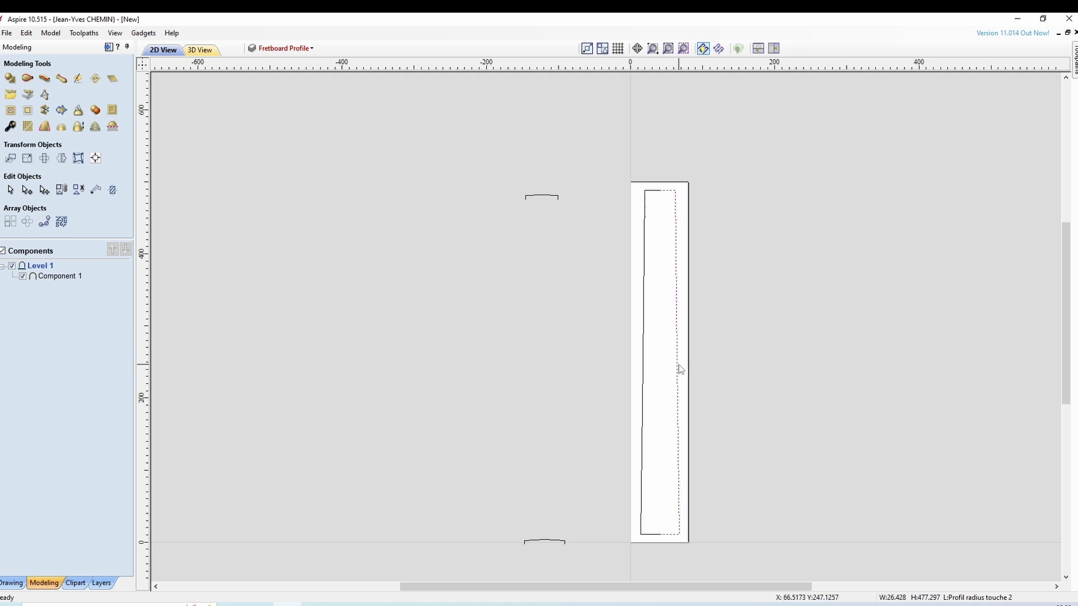
left_click(643, 369, "shift")
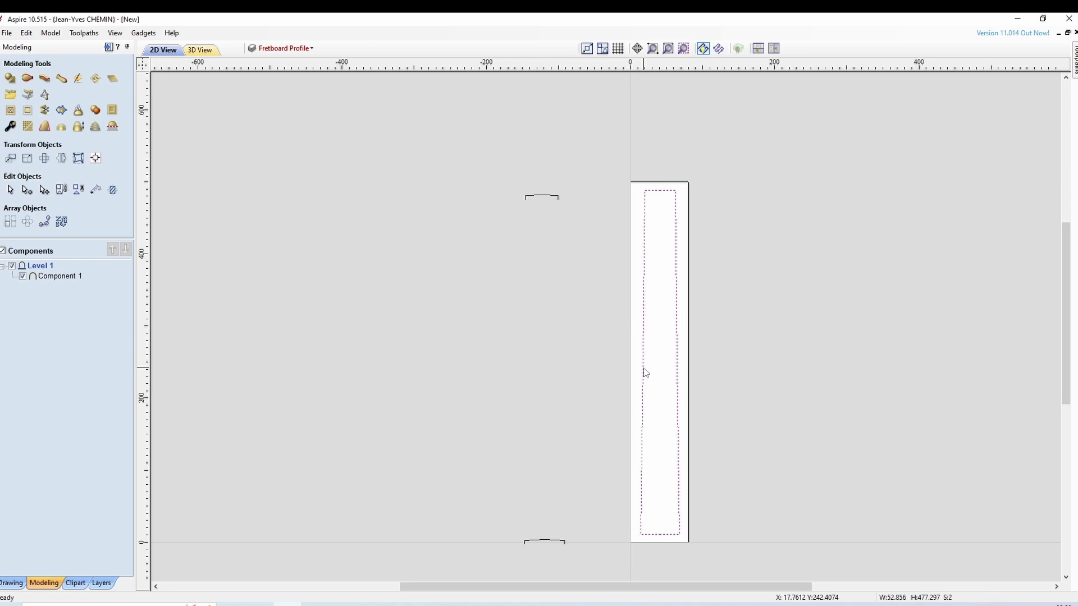
Build Component 2 with a Two Rail Sweep along both fretboard edges, using the upper and lower profiles, spans off
left_click(27, 78)
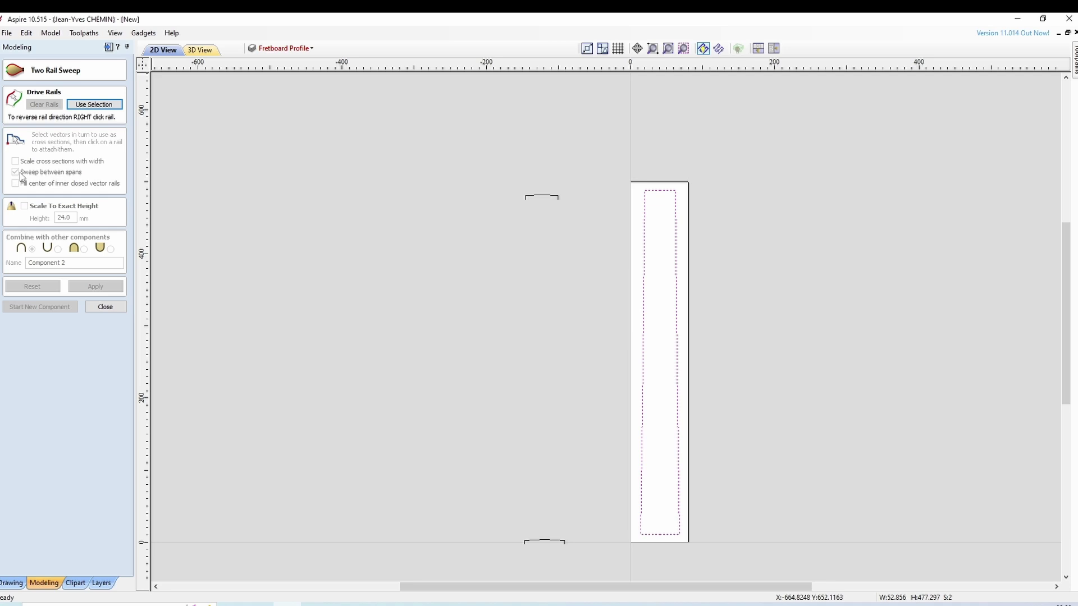
left_click(94, 105)
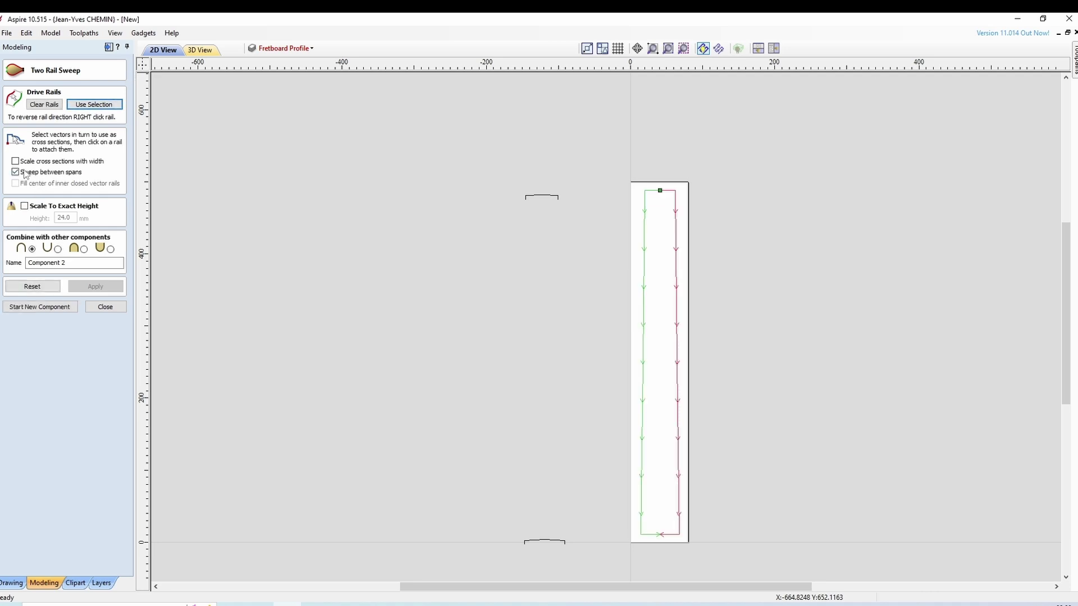
left_click(17, 172)
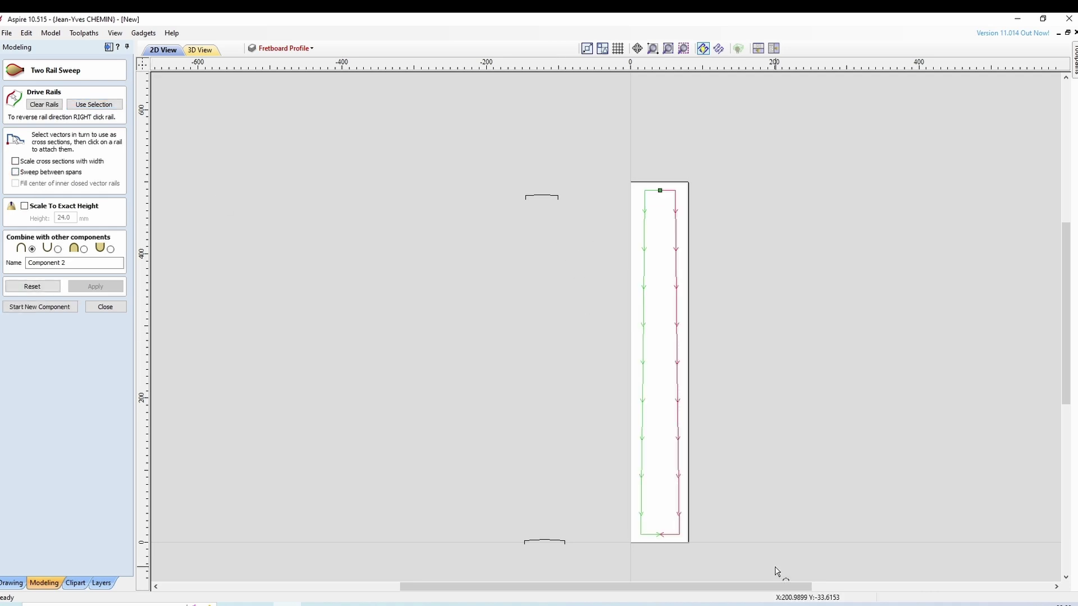
left_click(545, 197)
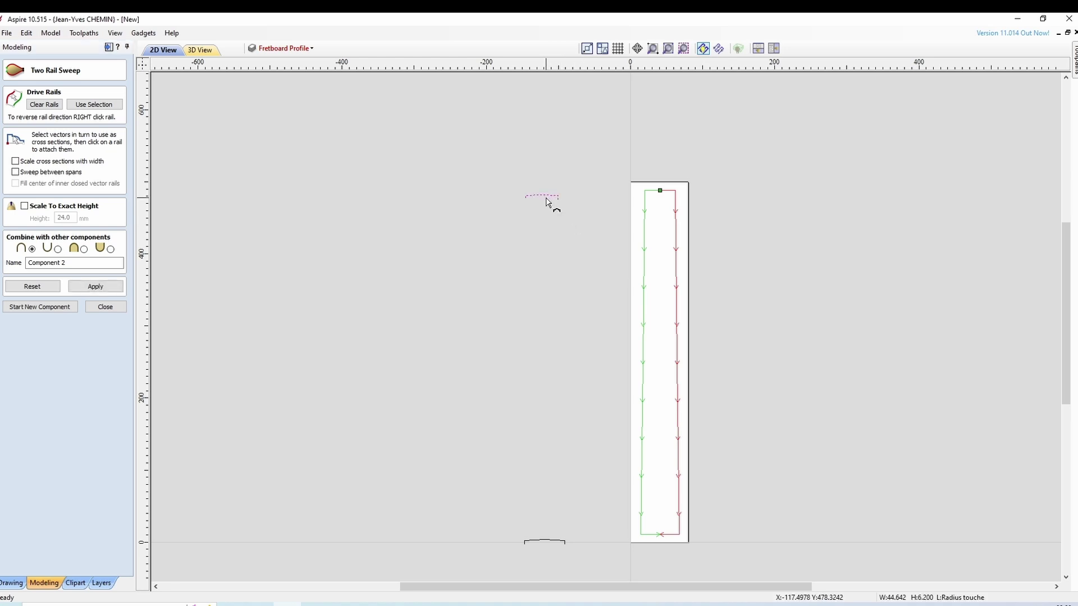
left_click(659, 192)
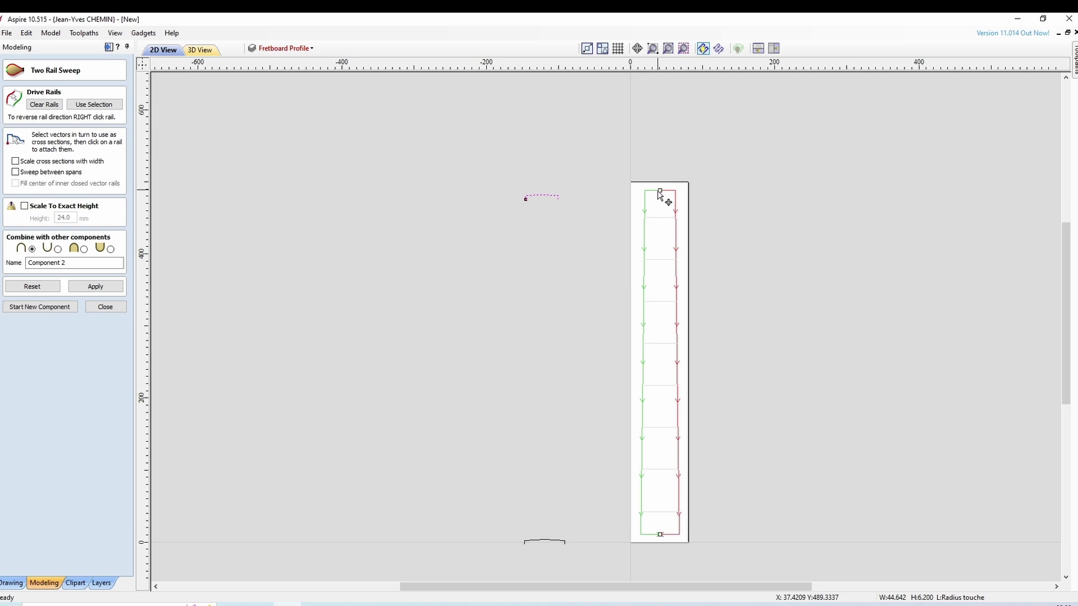
left_click(546, 540)
left_click(96, 287)
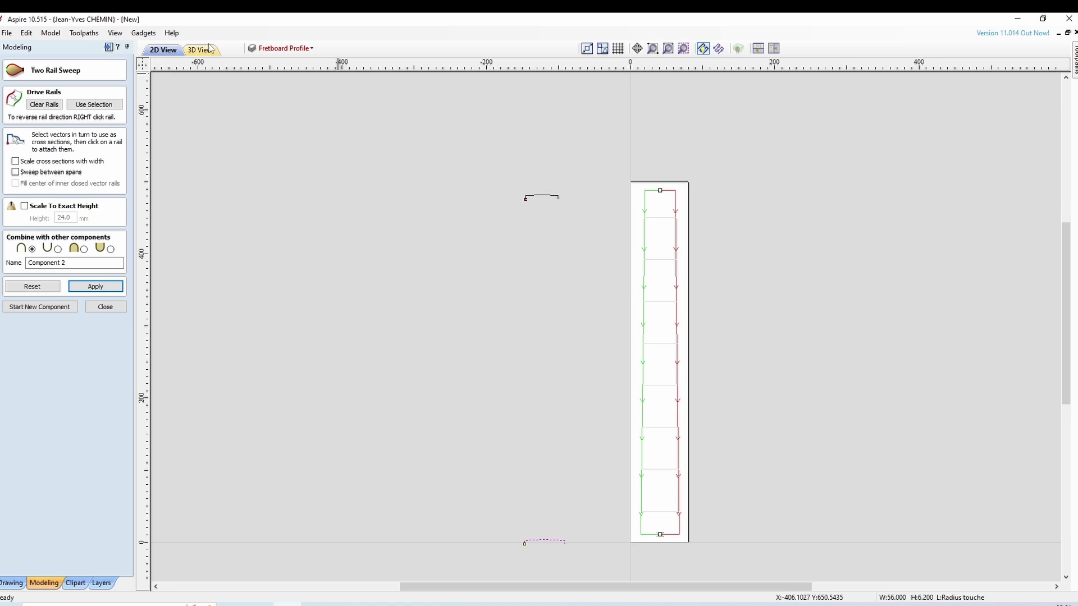
Inspect the whole swept fretboard in the 3D view from an orbited angle
left_click(203, 50)
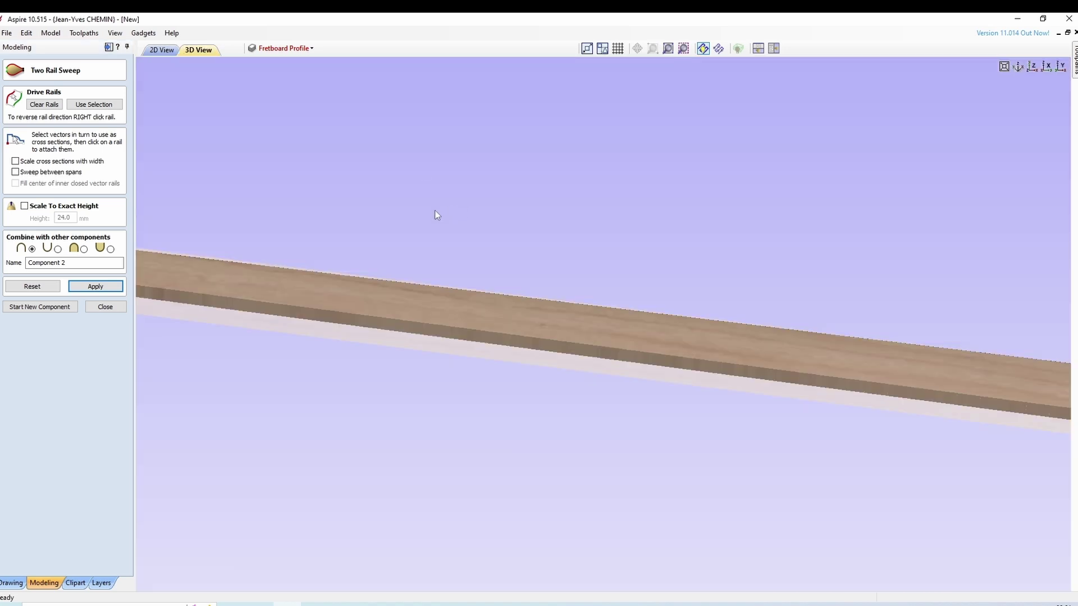
scroll(589, 258, "down", 5)
left_click_drag(589, 258, 634, 271)
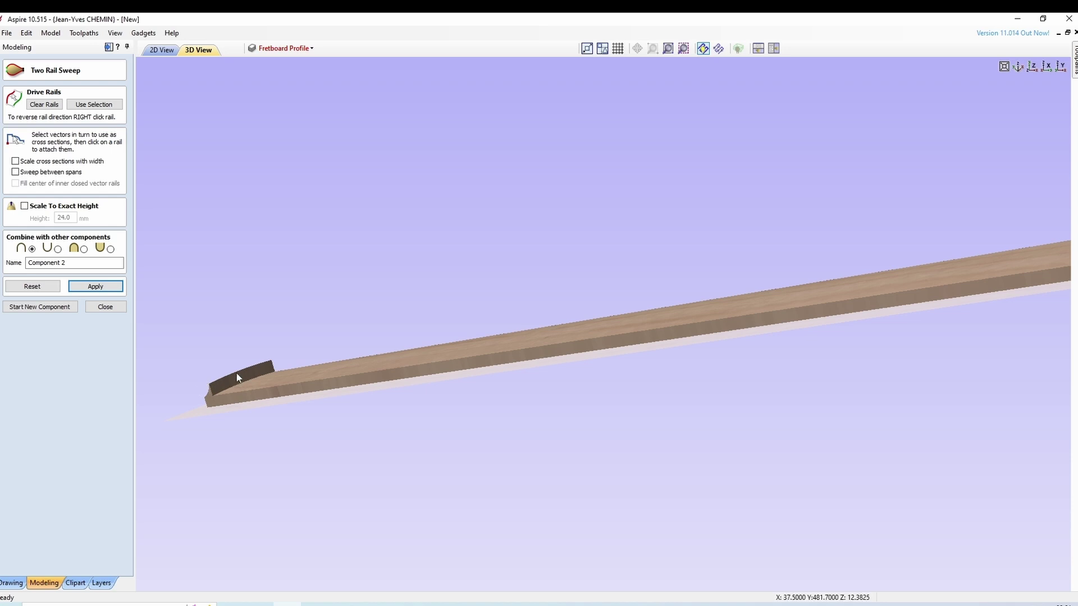
Close the sweep tool and move Component 1 above Component 2 in the components list
left_click(112, 308)
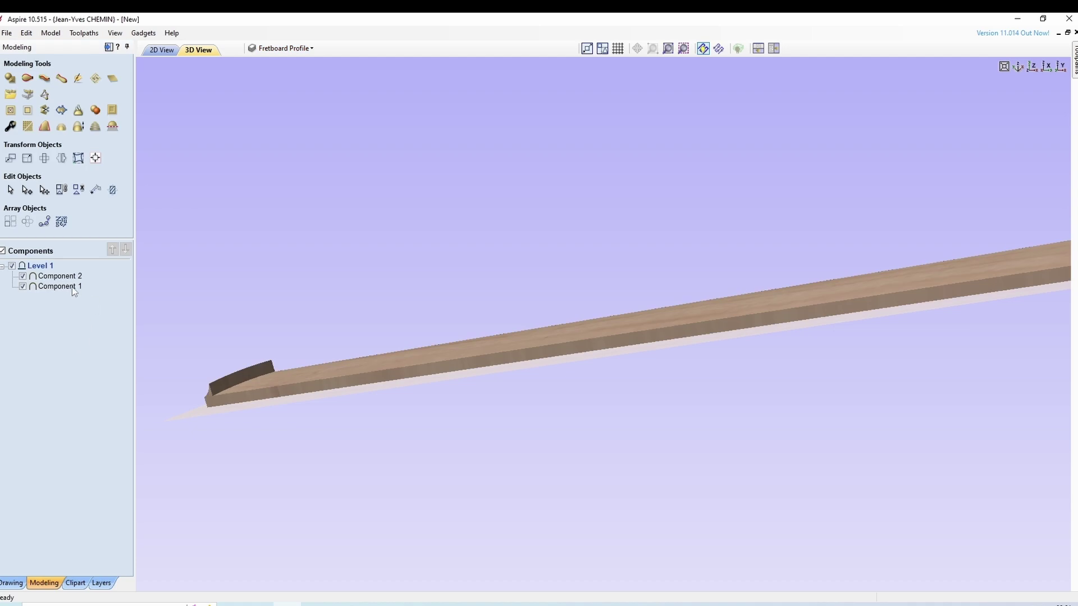
left_click(59, 286)
left_click(115, 252)
Set Component 1's combine mode to Low, then select Component 2 as well
right_click(69, 275)
mouse_move(132, 282)
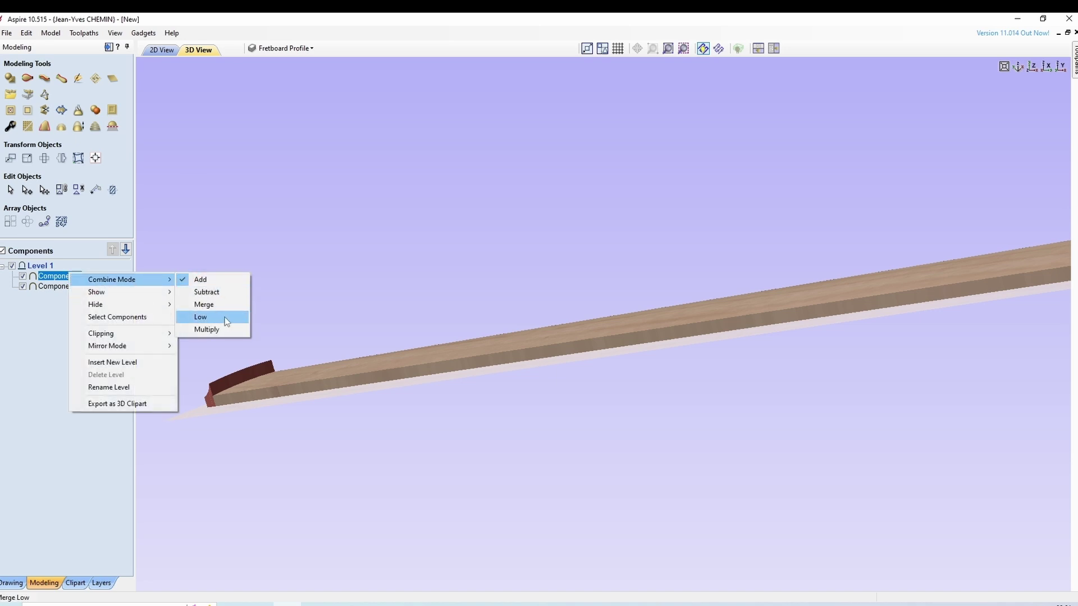
left_click(226, 320)
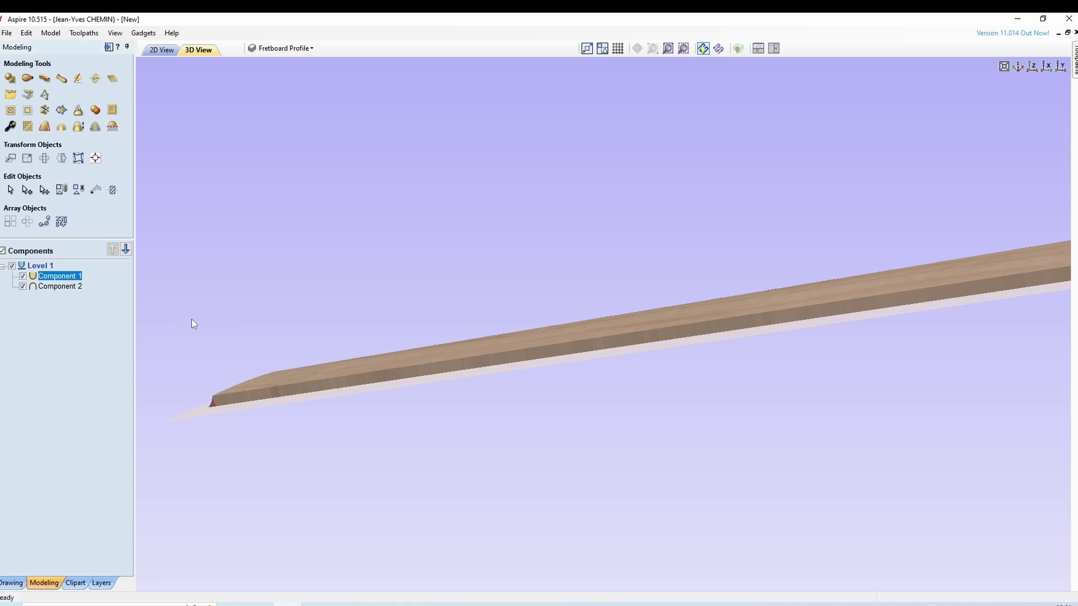
left_click_drag(293, 311, 768, 256)
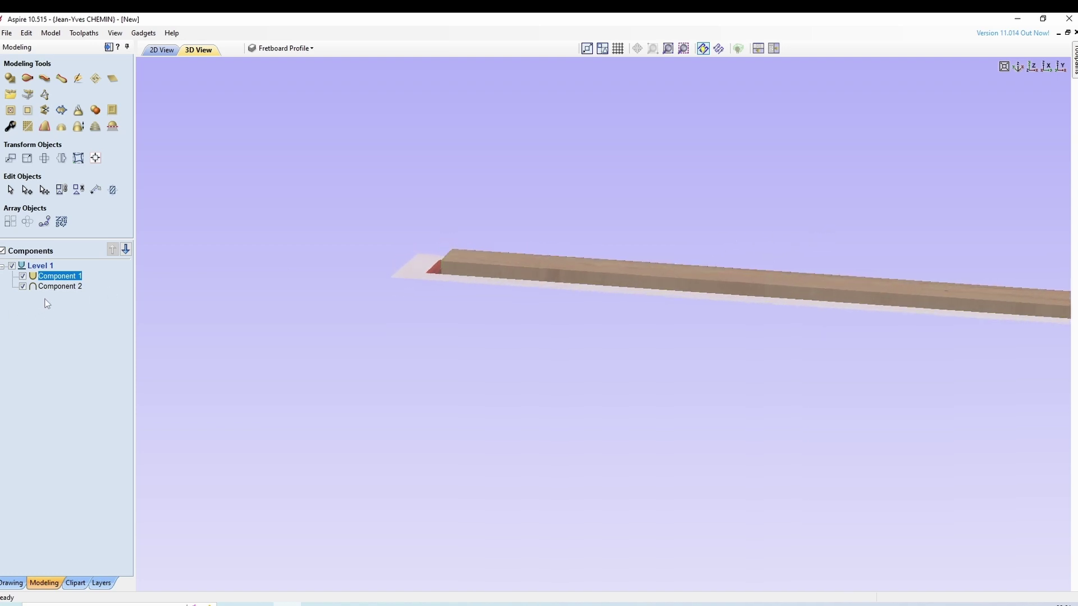
left_click(58, 286, "shift")
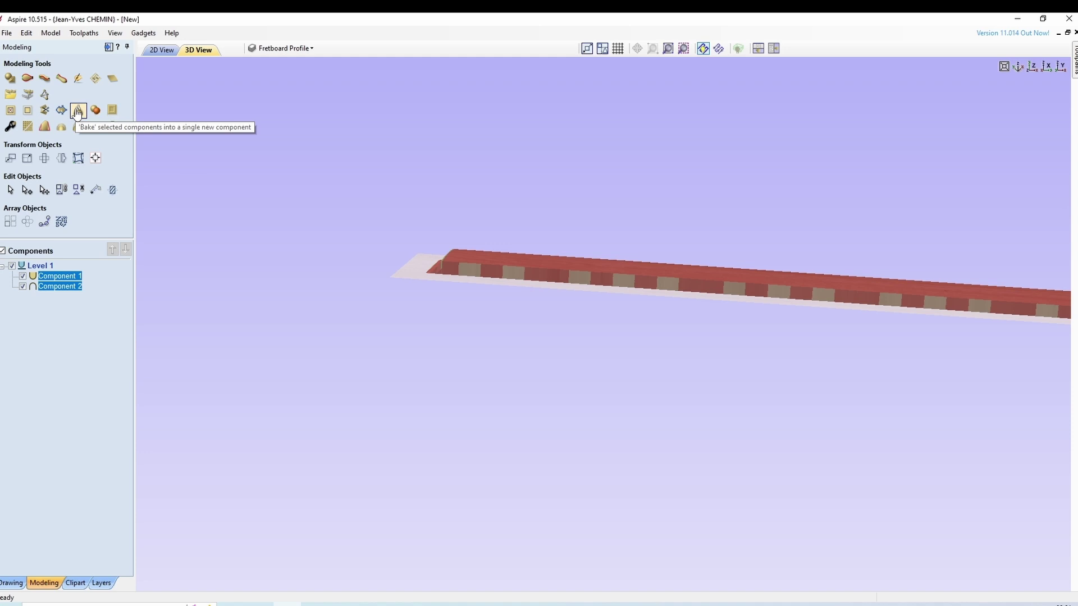
Bake both selected components into one 'Component 2 - Baked' strip, checking it in 2D and 3D
left_click_drag(424, 307, 525, 310)
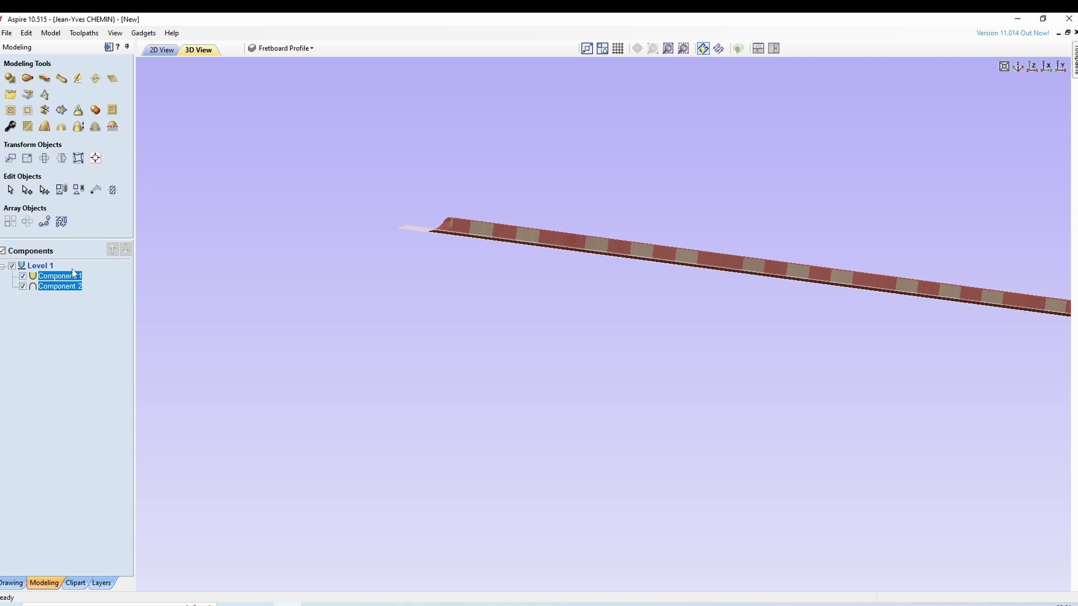
left_click(94, 128)
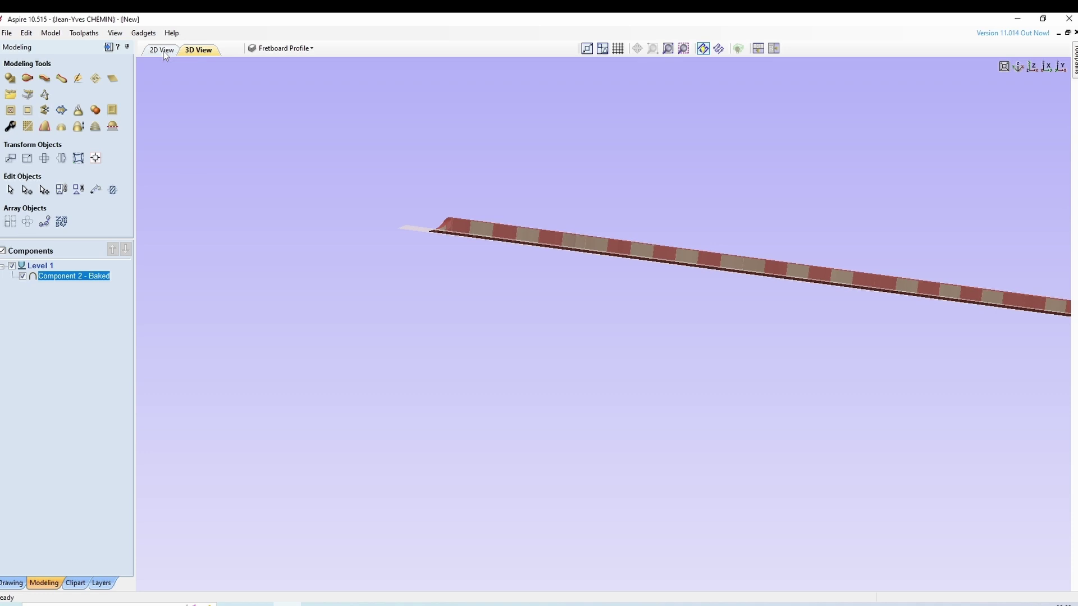
left_click(163, 50)
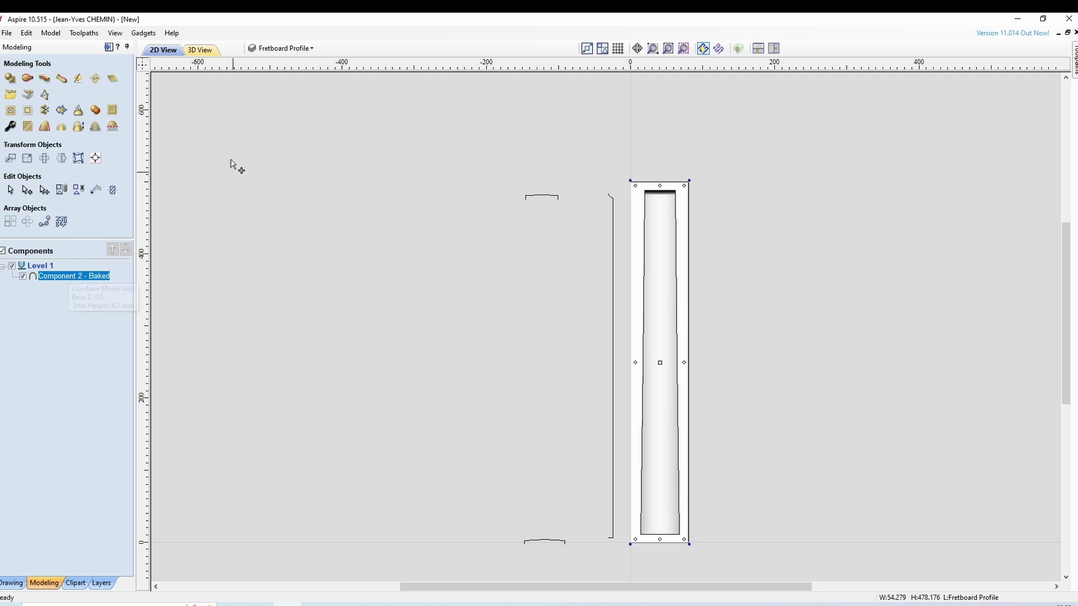
left_click(198, 50)
left_click_drag(468, 251, 380, 347)
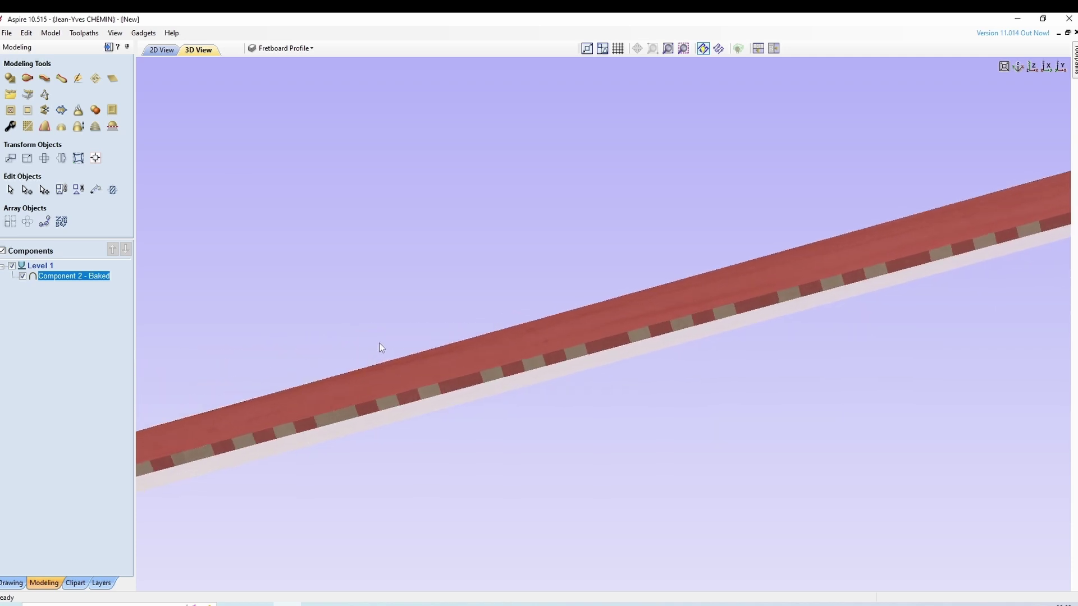